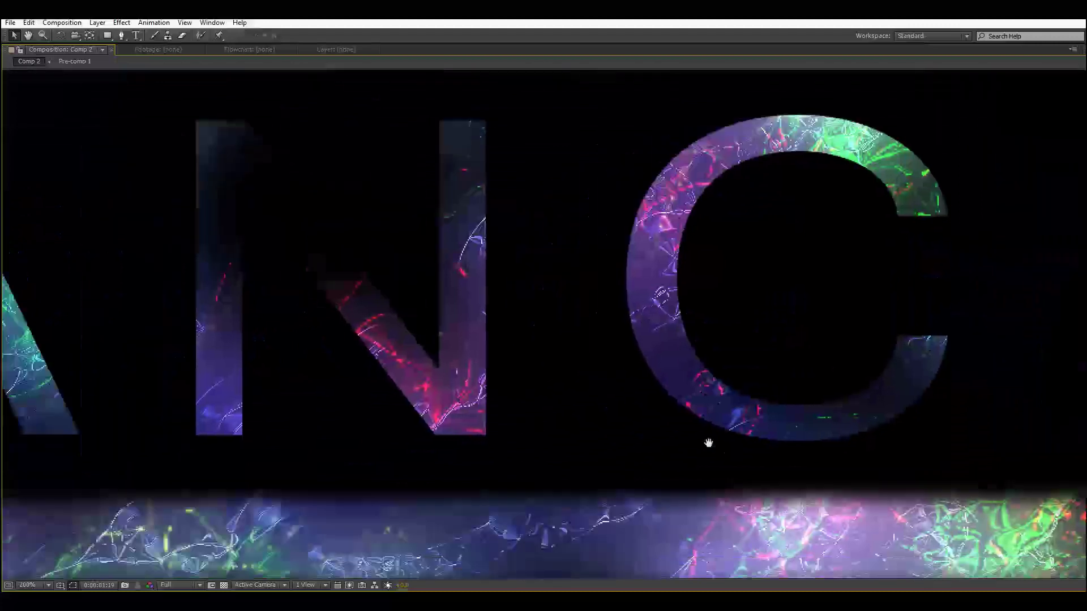
Examine the finished glowing texture across the enlarged DANCE lettering up close, then restore the normal workspace layout
left_click_drag(378, 435, 630, 416)
left_click_drag(364, 459, 452, 336)
left_click_drag(646, 340, 477, 399)
left_click_drag(628, 363, 187, 427)
left_click_drag(637, 383, 443, 408)
scroll(501, 397, "down", 1)
key("grave")
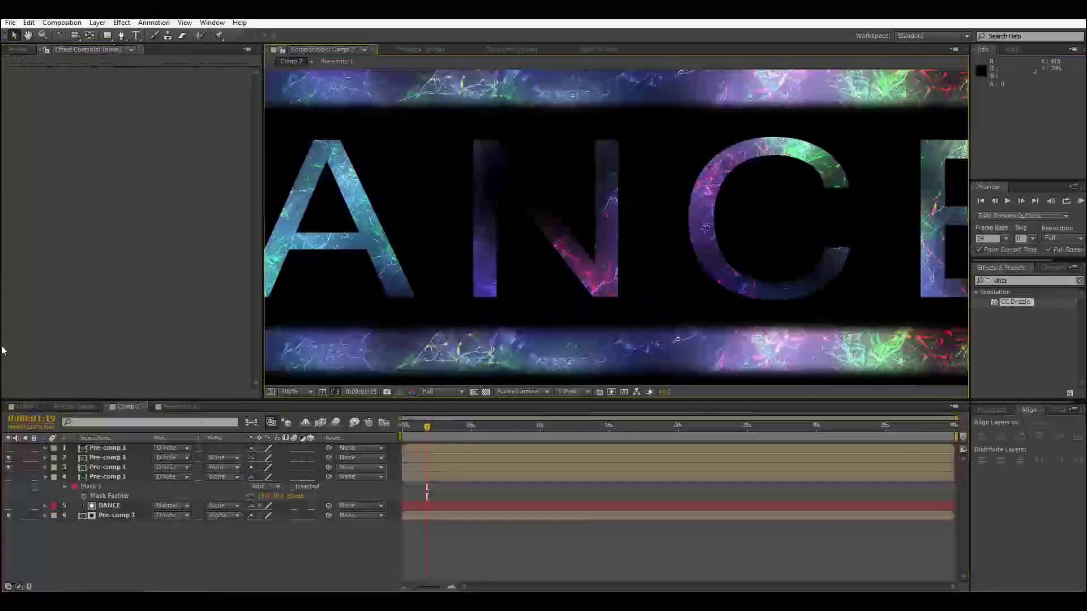
In Pre-comp 1, hide the top three White Solid 1 layers and disable the bottom solid's Glow effect
left_click(171, 407)
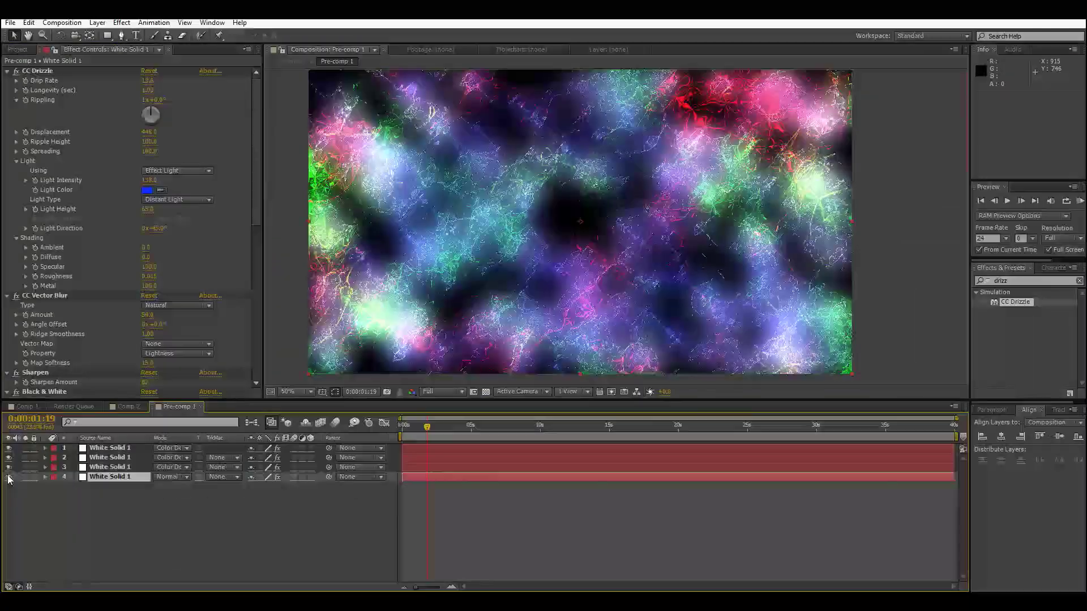
left_click_drag(8, 466, 8, 448)
left_click_drag(412, 426, 425, 438)
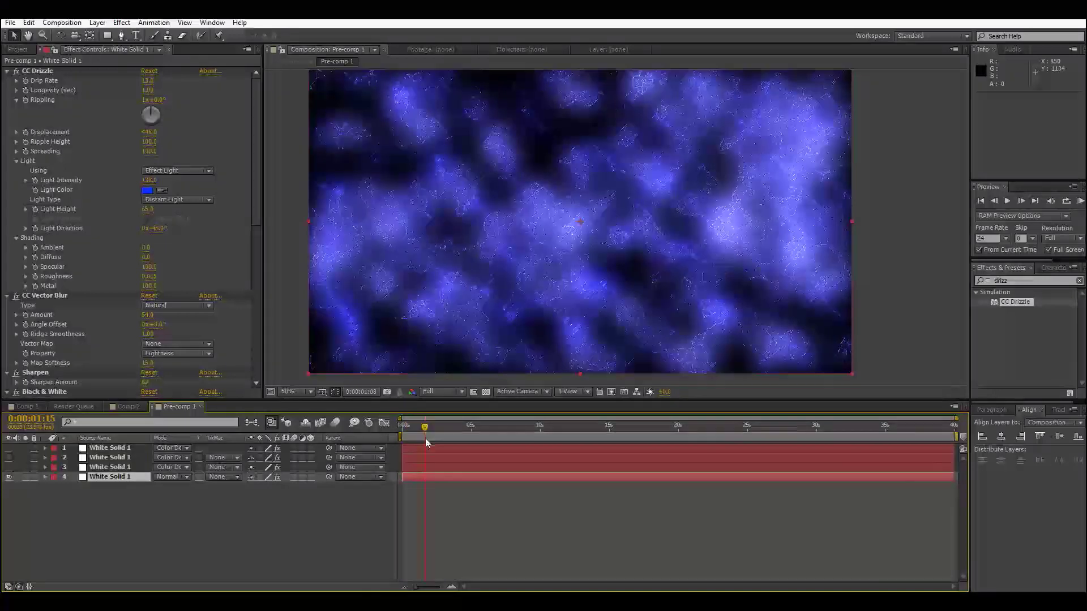
scroll(79, 335, "down", 10)
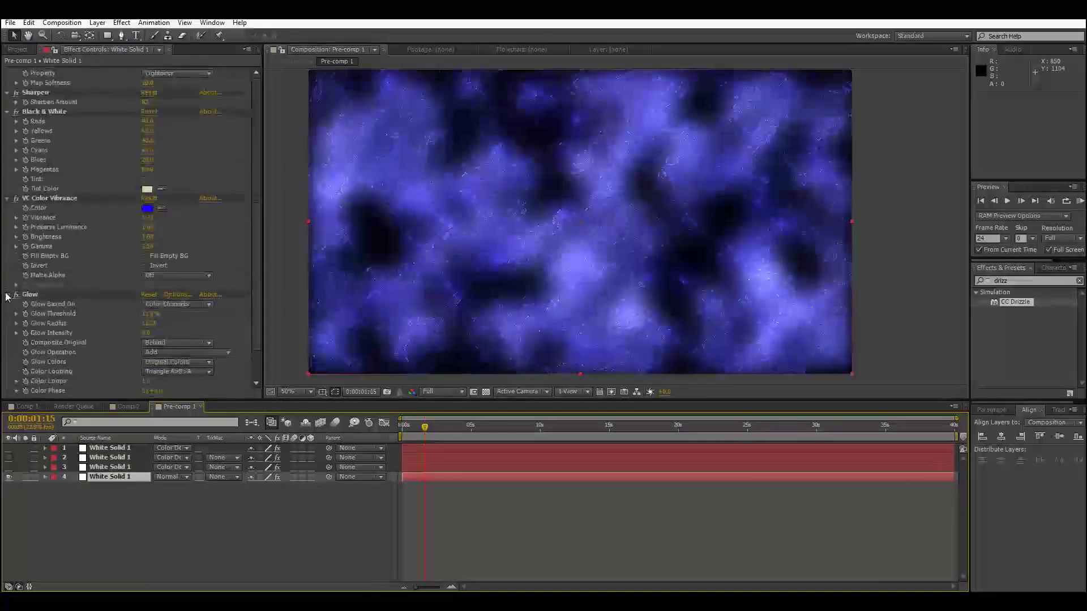
left_click(17, 295)
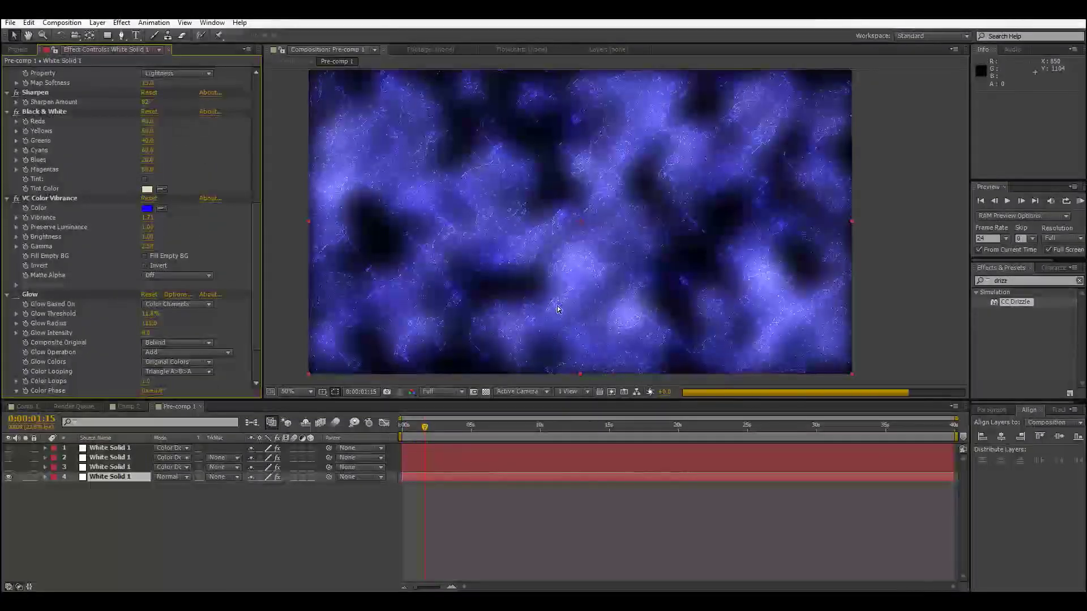
Examine the fine line pattern of the bottom solid without glow, close up and across the whole frame
scroll(570, 290, "up", 1)
left_click_drag(570, 291, 476, 208)
scroll(573, 244, "down", 1)
left_click_drag(587, 224, 355, 249)
scroll(482, 203, "up", 3)
left_click_drag(285, 201, 697, 246)
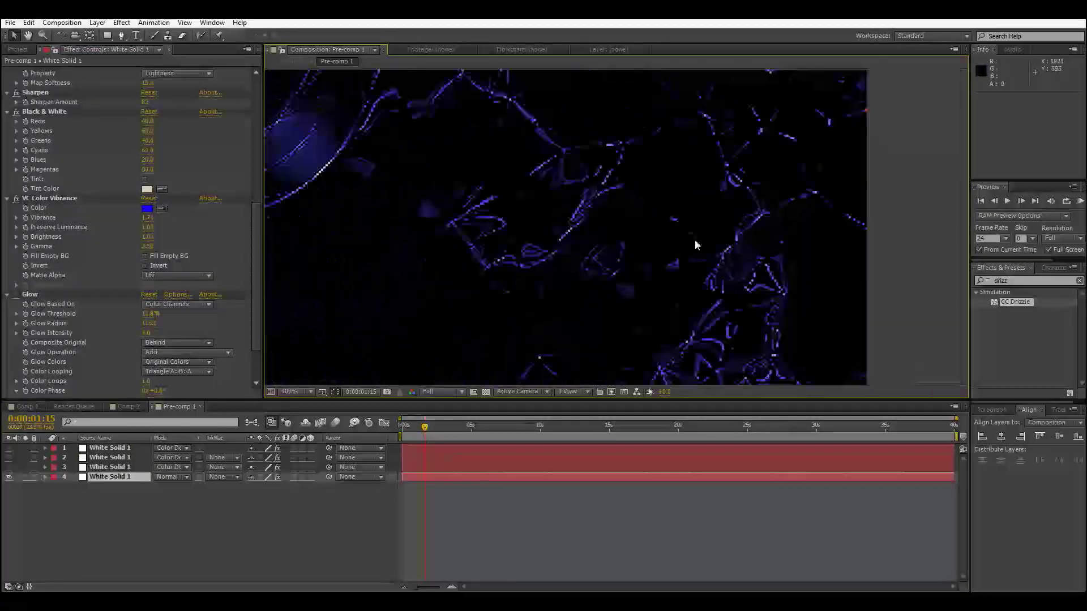
left_click_drag(350, 253, 775, 395)
left_click_drag(420, 196, 559, 259)
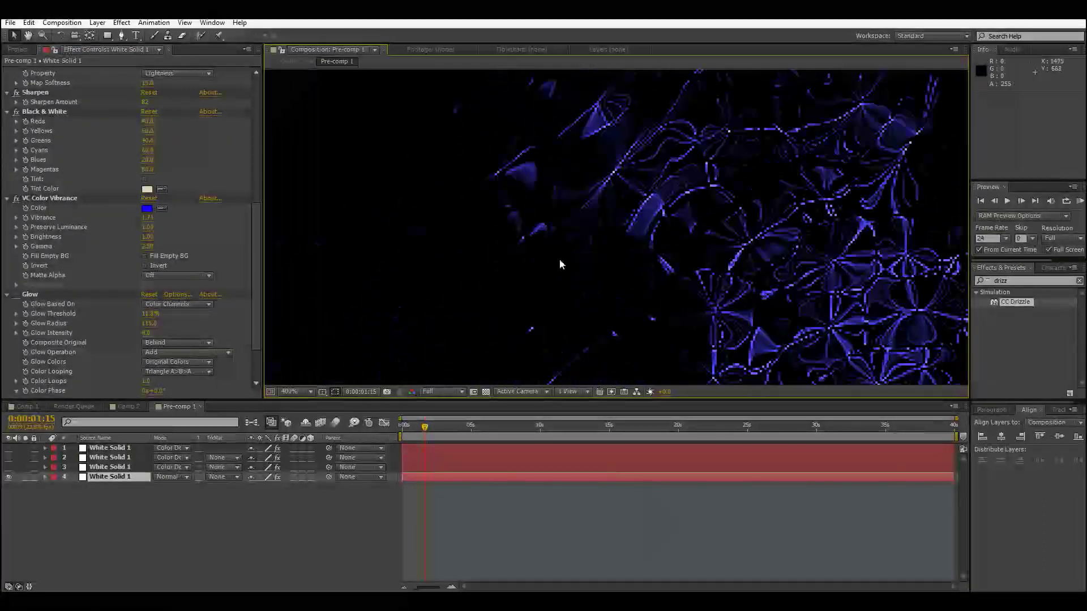
left_click_drag(701, 259, 710, 170)
scroll(647, 252, "down", 3)
scroll(647, 252, "up", 1)
left_click_drag(483, 219, 736, 328)
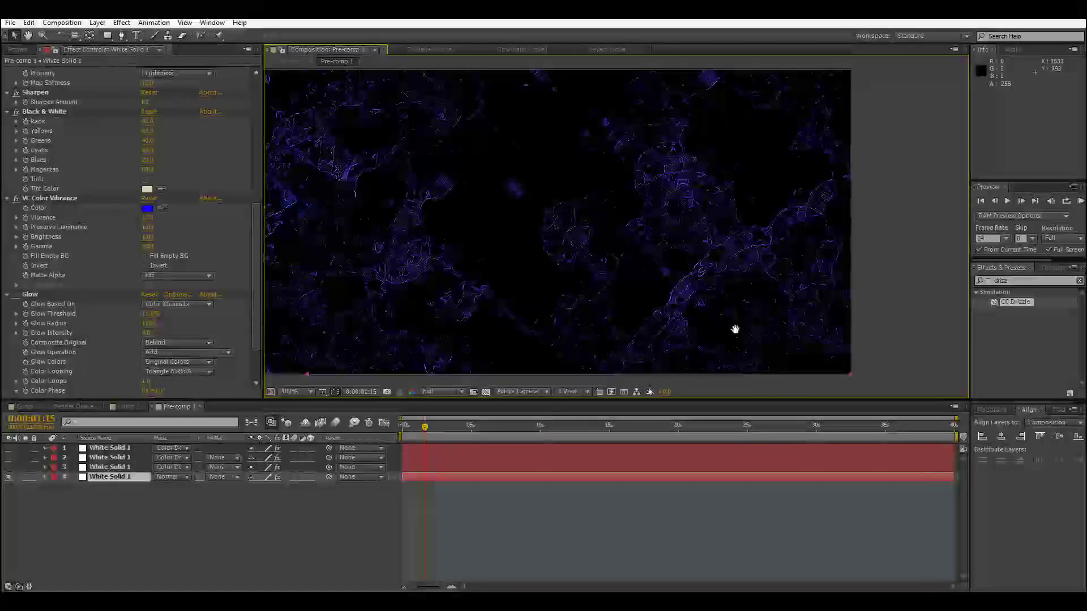
left_click_drag(501, 290, 713, 254)
scroll(500, 294, "up", 3)
left_click_drag(499, 294, 1030, 345)
left_click_drag(414, 280, 746, 342)
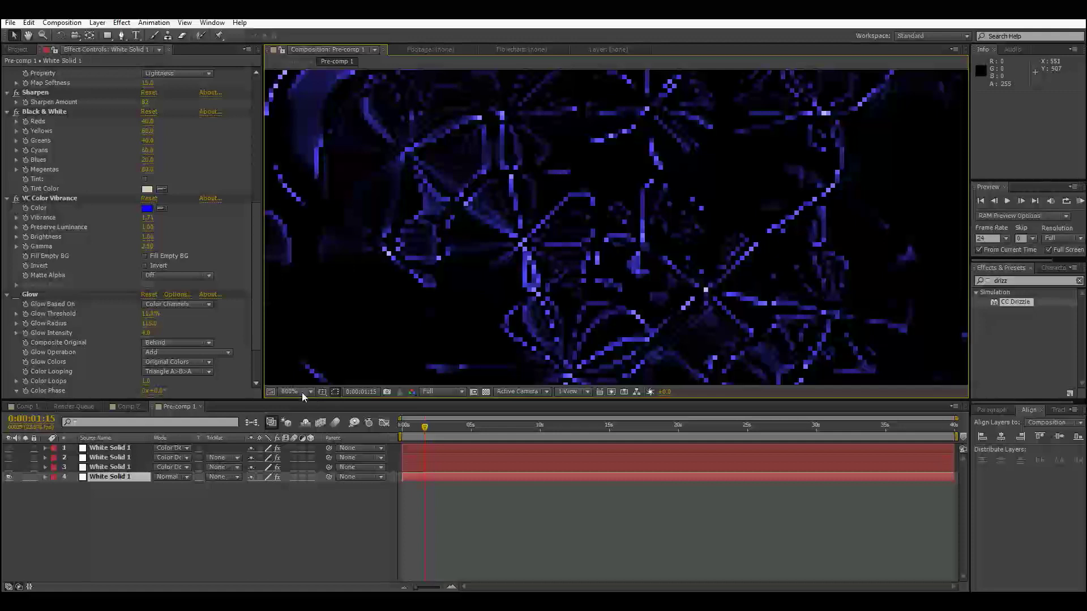
scroll(594, 295, "down", 3)
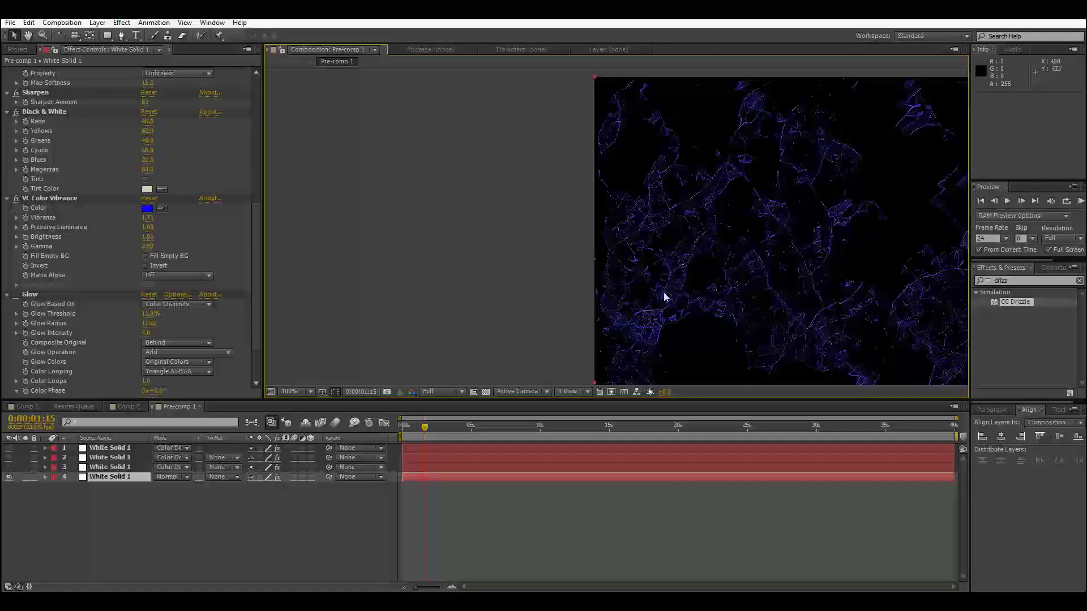
left_click_drag(720, 285, 474, 288)
left_click_drag(693, 297, 602, 348)
scroll(600, 348, "up", 1)
left_click_drag(698, 284, 435, 287)
scroll(619, 286, "down", 3)
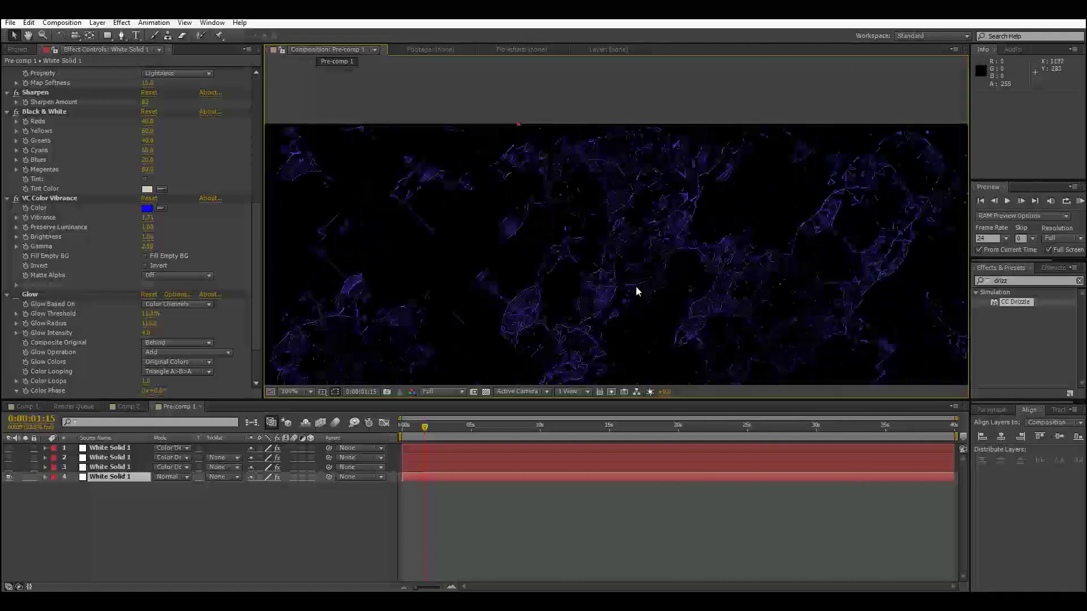
left_click_drag(601, 311, 601, 213)
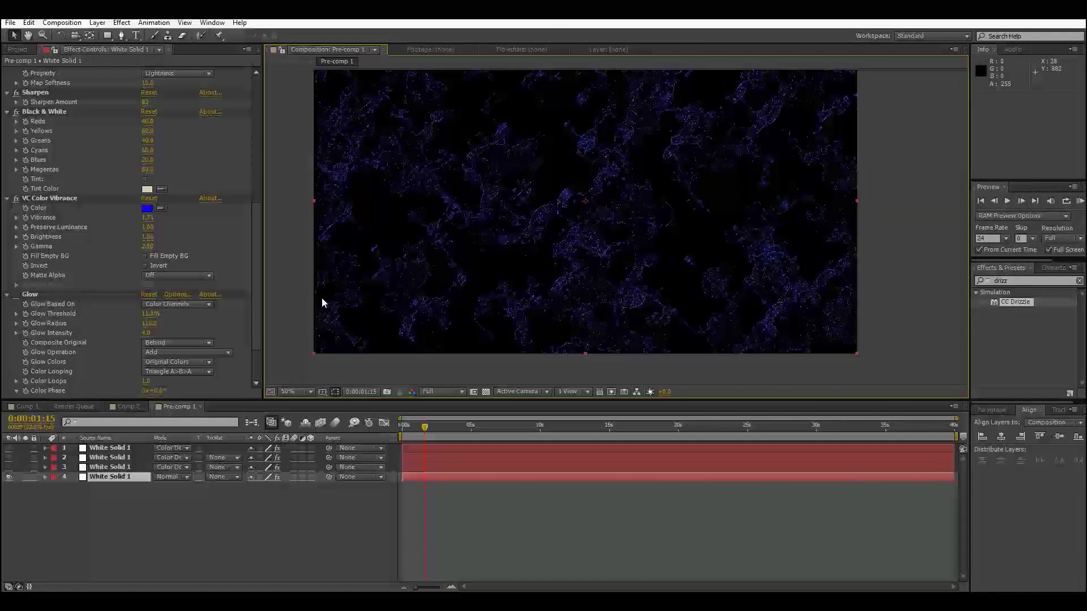
Create a new 1920 x 1080 composition at 23.976 fps with a 40-second duration
left_click(287, 276)
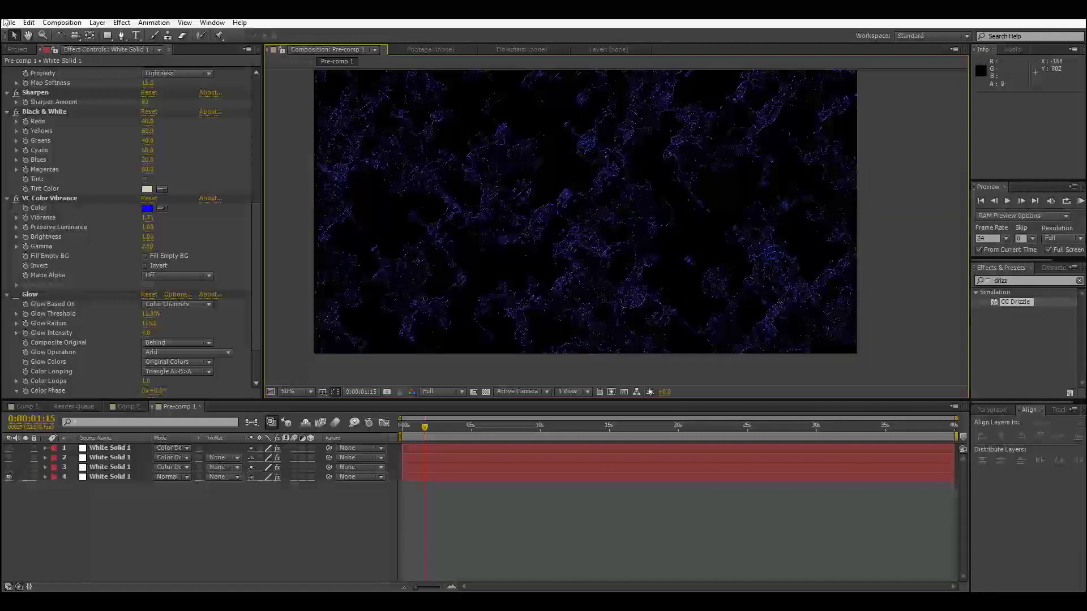
left_click(18, 50)
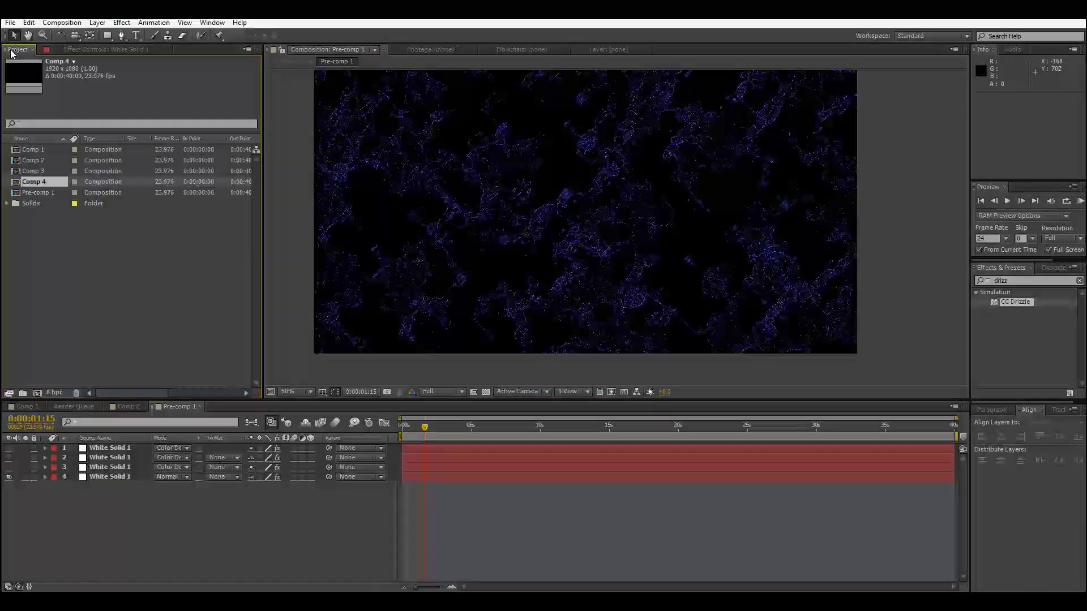
left_click(37, 395)
left_click(198, 251)
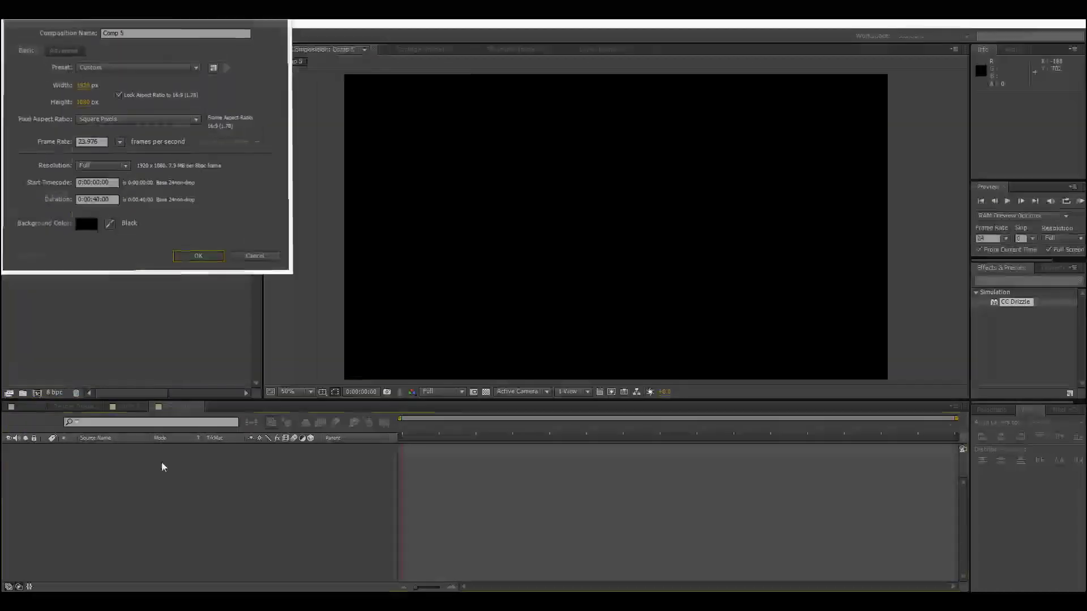
Add a white solid layer to the new composition and apply the CC Drizzle effect to it
right_click(165, 491)
mouse_move(211, 371)
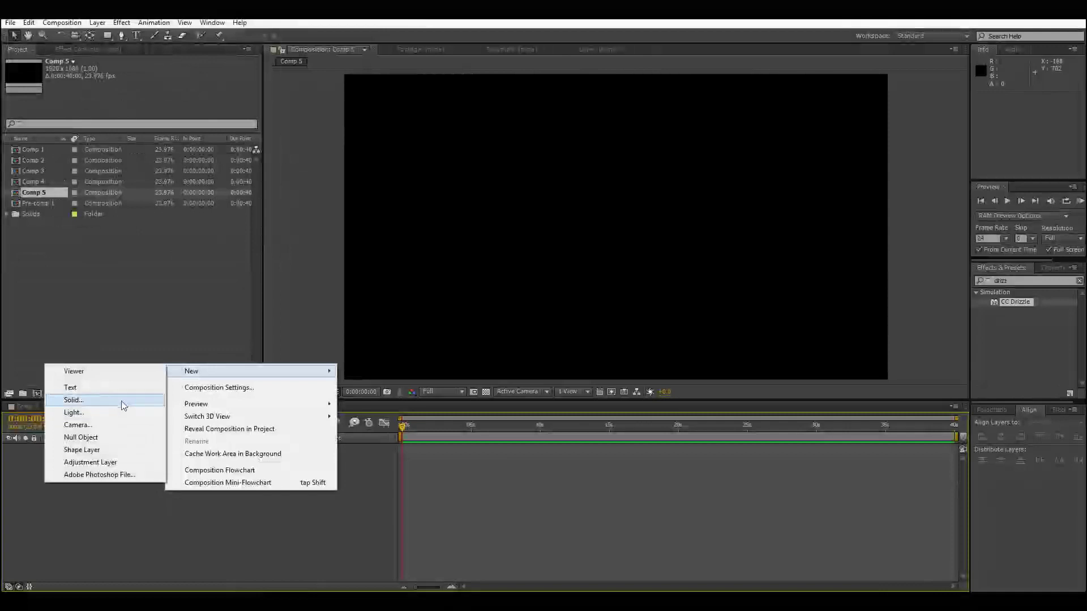
left_click(79, 400)
left_click(159, 231)
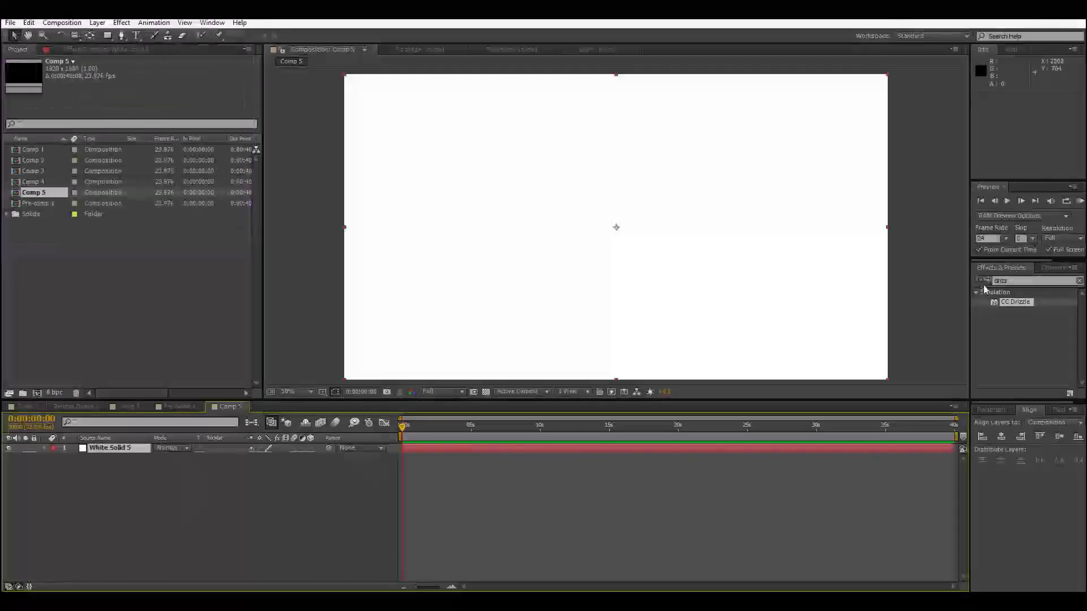
left_click_drag(1005, 309, 618, 315)
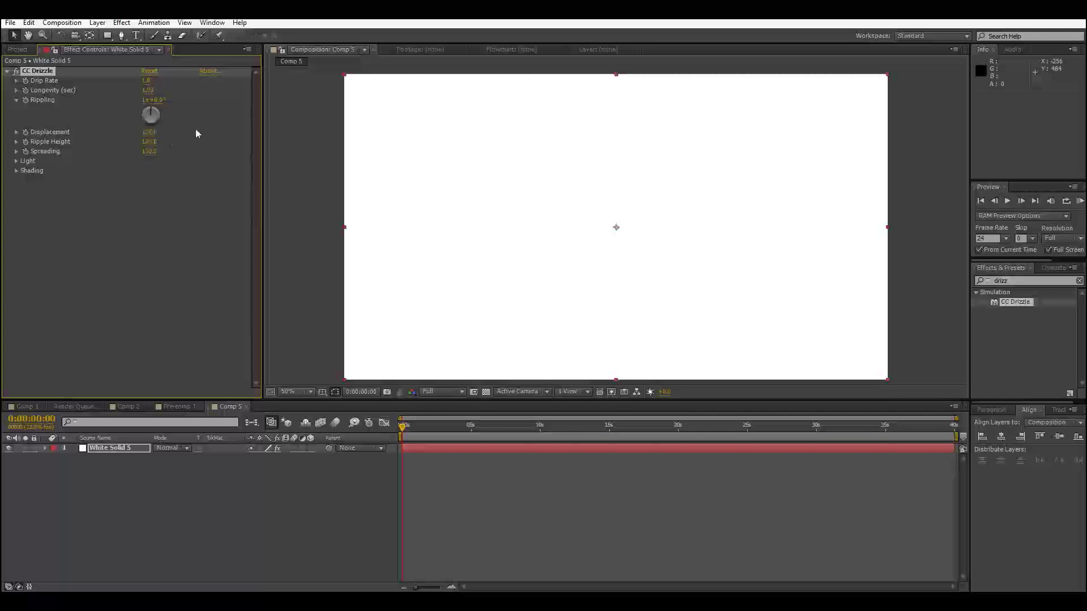
Set CC Drizzle's light color to pure red (FF0000) and raise its light intensity
left_click(16, 162)
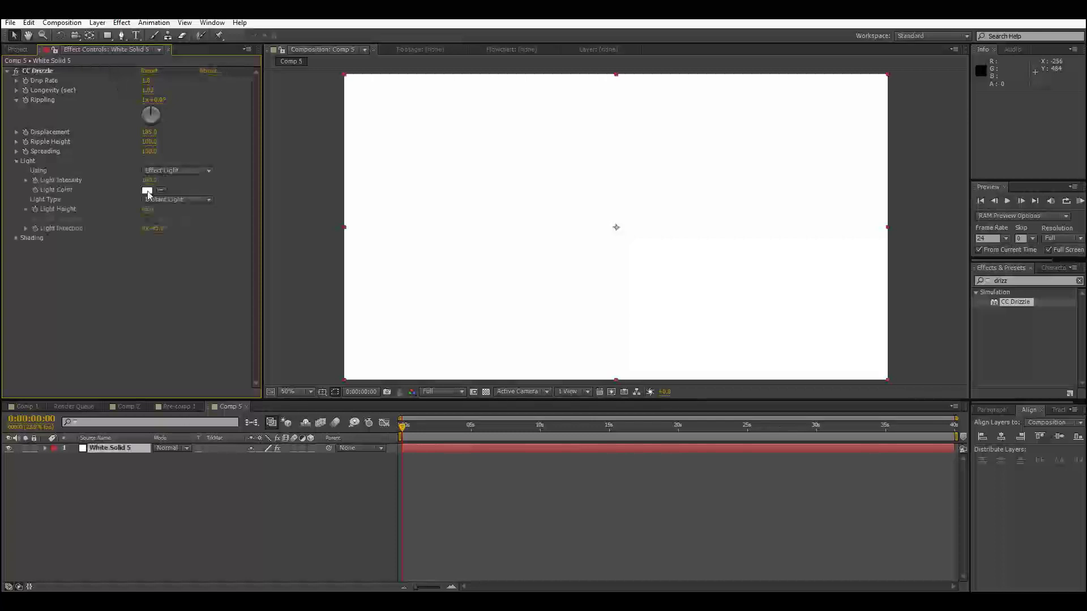
left_click(147, 193)
left_click_drag(282, 244, 422, 222)
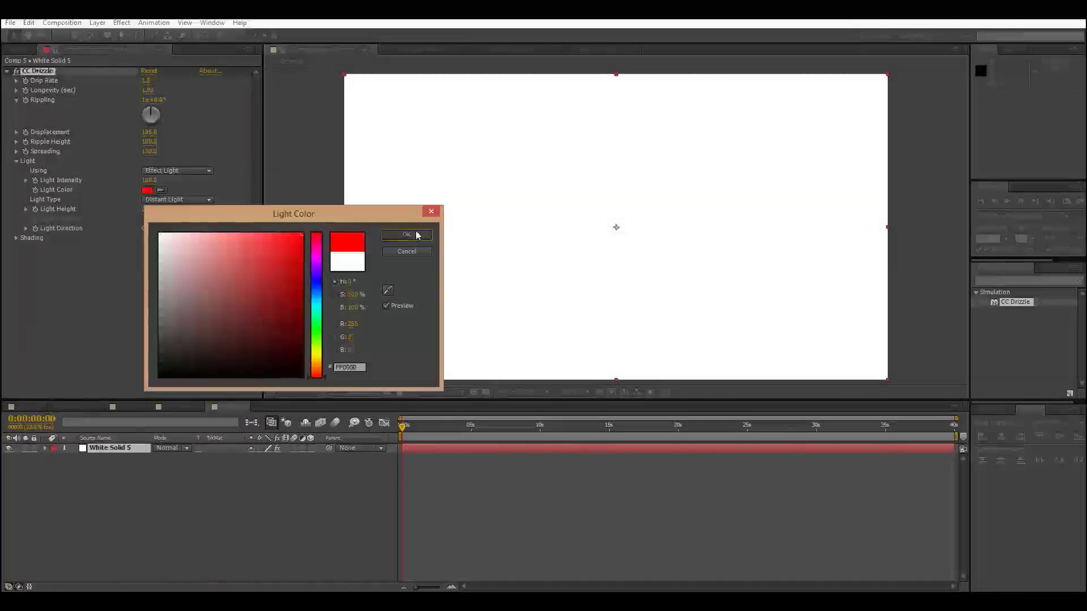
left_click(406, 235)
left_click_drag(150, 180, 189, 180)
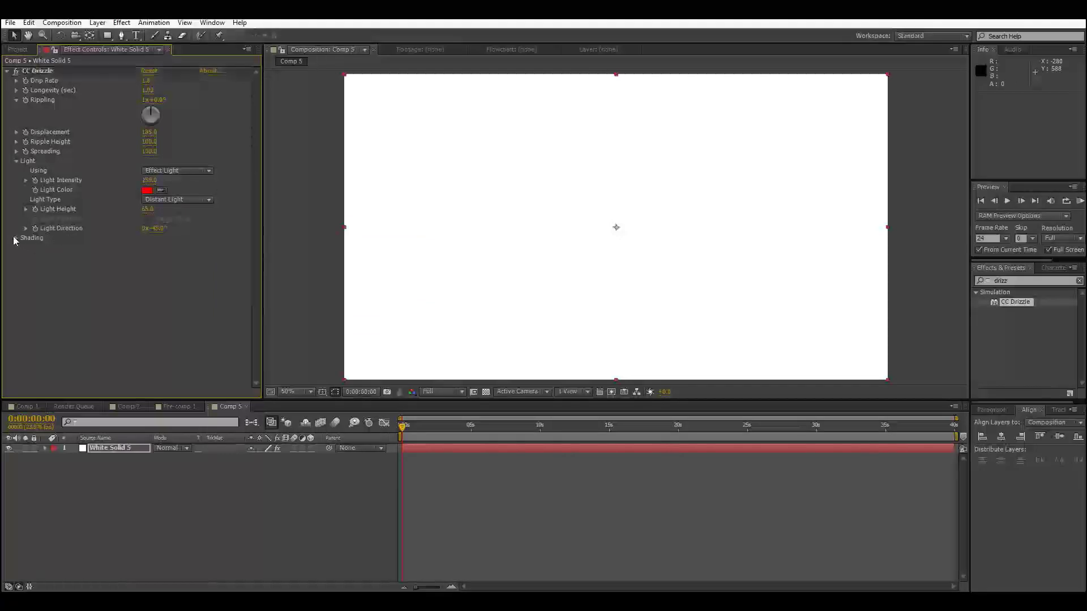
Set CC Drizzle's ambient and diffuse shading to 0 and preview the ripples over time
left_click(16, 238)
left_click_drag(159, 249, 86, 264)
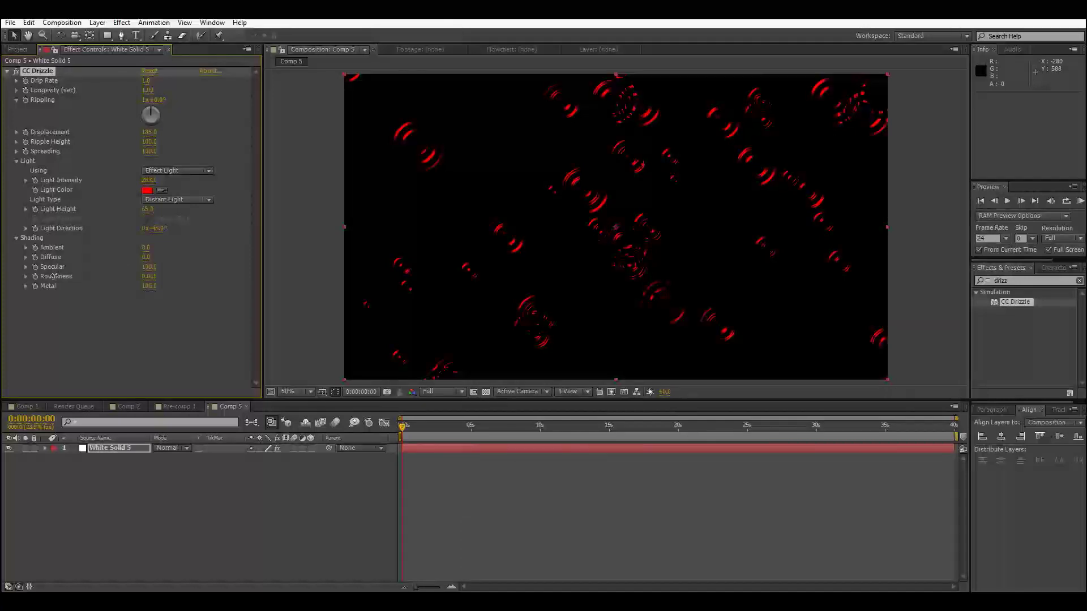
left_click_drag(110, 261, 33, 276)
left_click(46, 167)
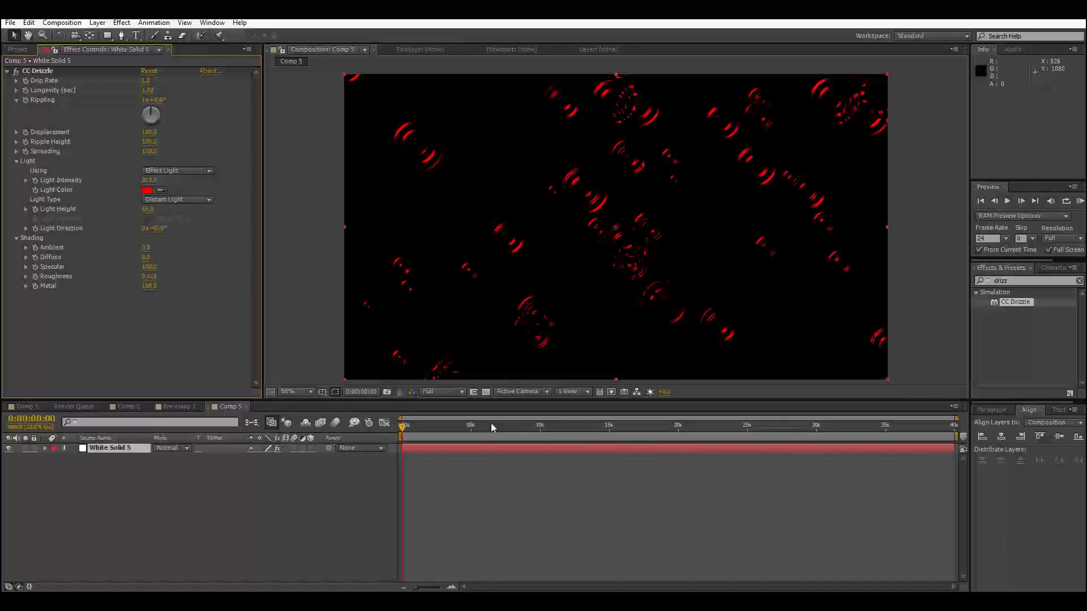
left_click_drag(444, 427, 349, 422)
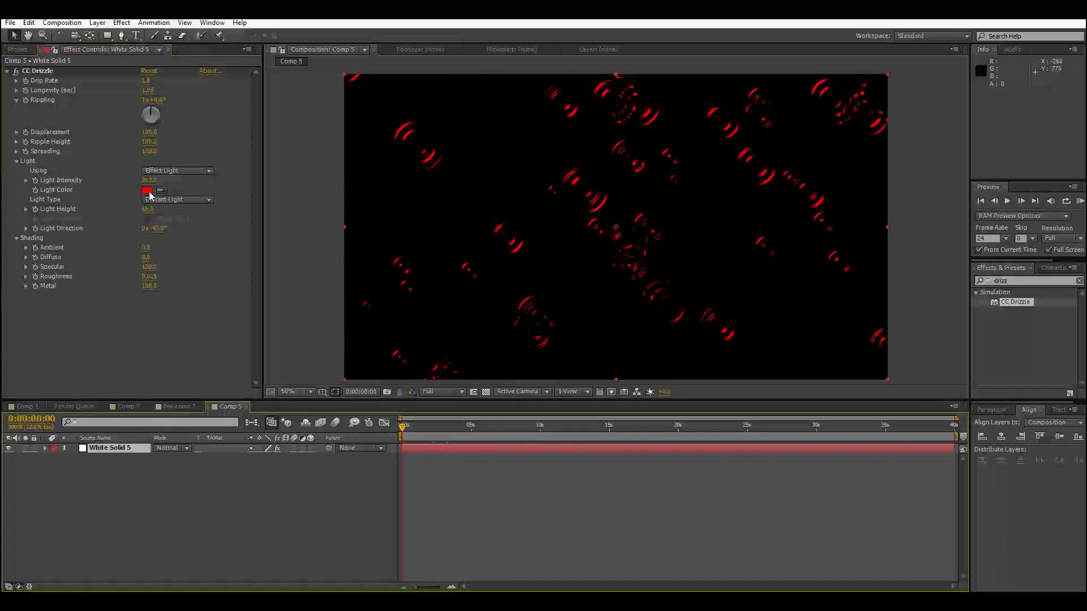
Raise CC Drizzle's drip rate, set rippling to 1x+81° and displacement to 257, and check the animation
left_click_drag(146, 80, 333, 74)
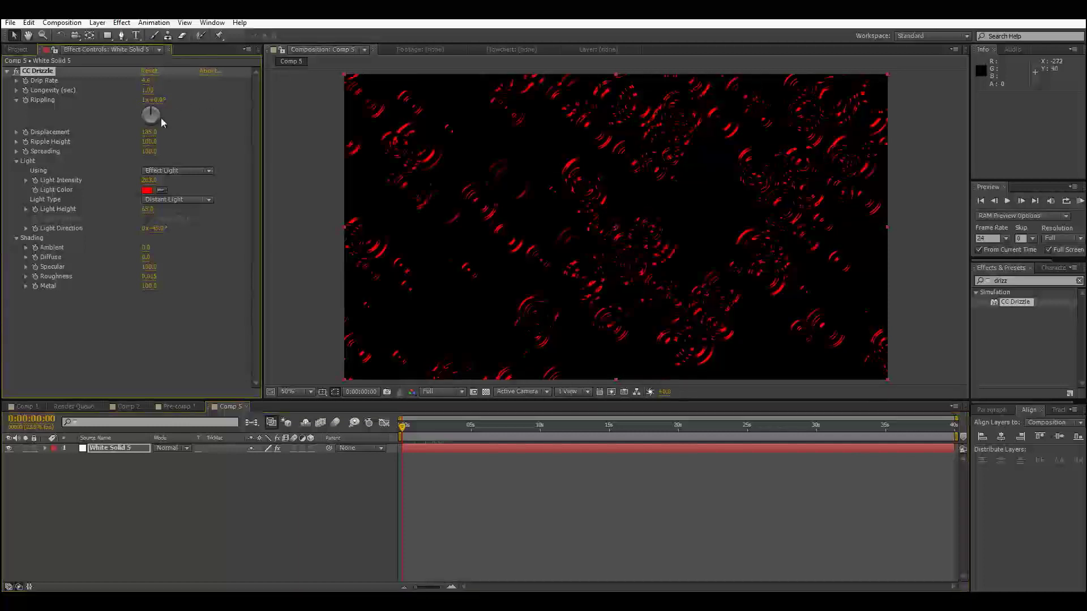
left_click_drag(156, 109, 163, 114)
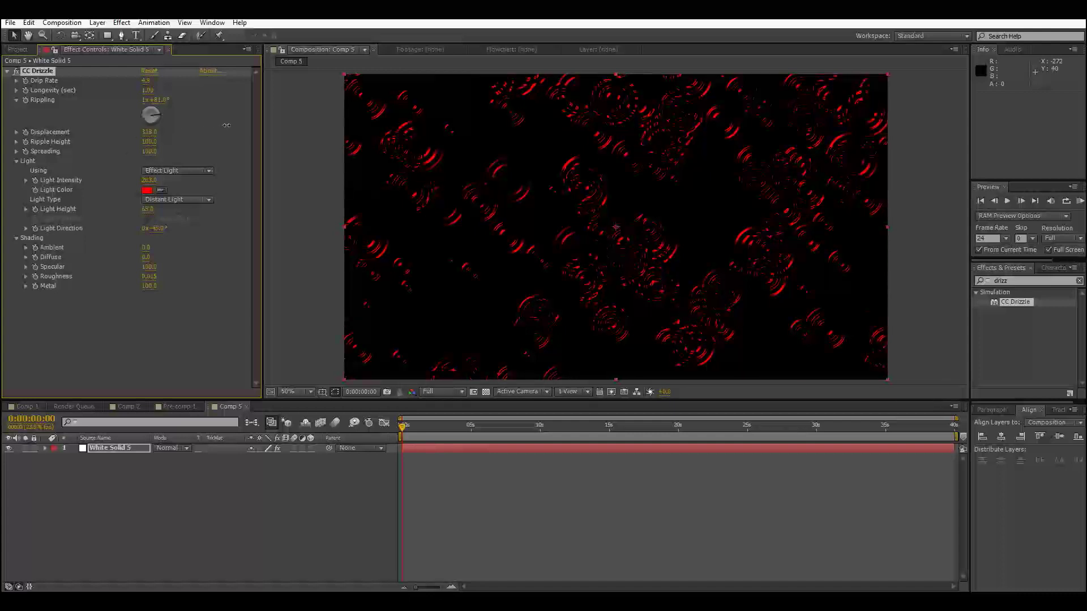
left_click_drag(169, 125, 187, 124)
left_click_drag(426, 433, 398, 431)
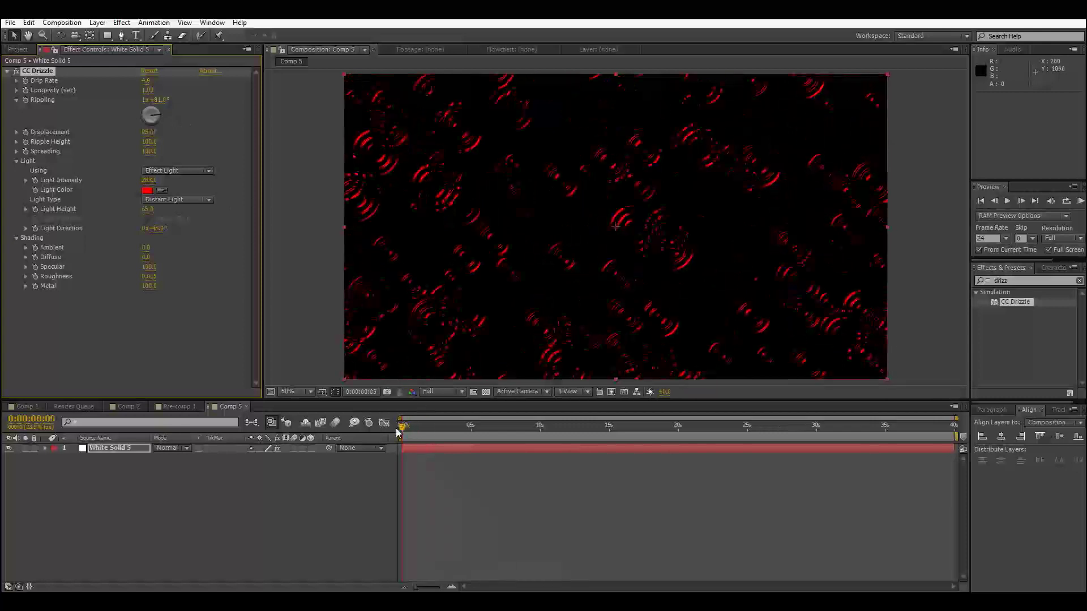
Apply CC Vector Blur to the solid below CC Drizzle and set its amount to 24
left_click(1019, 281)
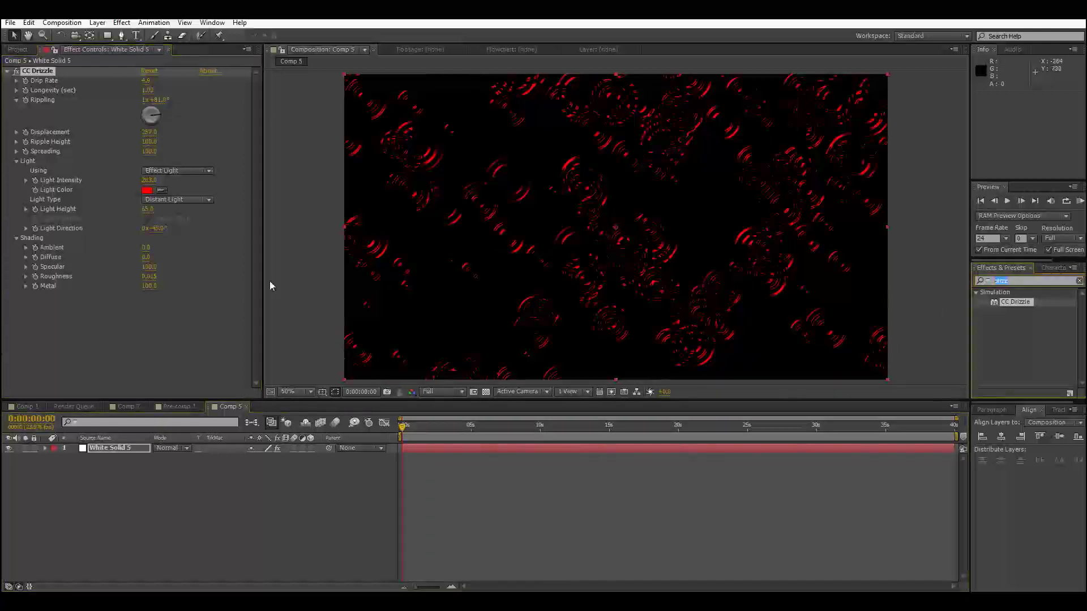
type("vecti")
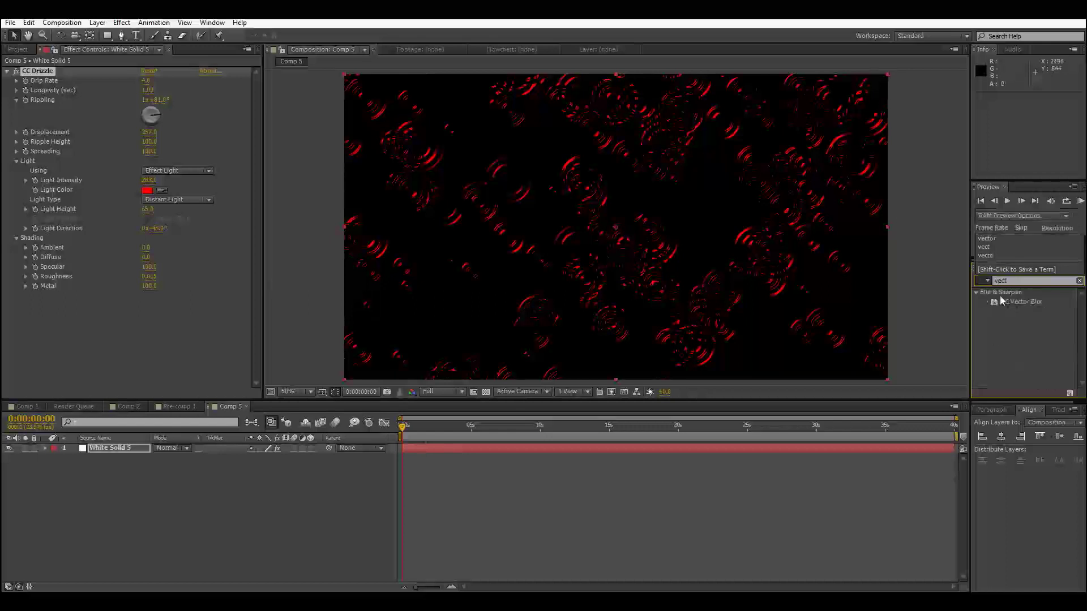
left_click_drag(1005, 306, 156, 317)
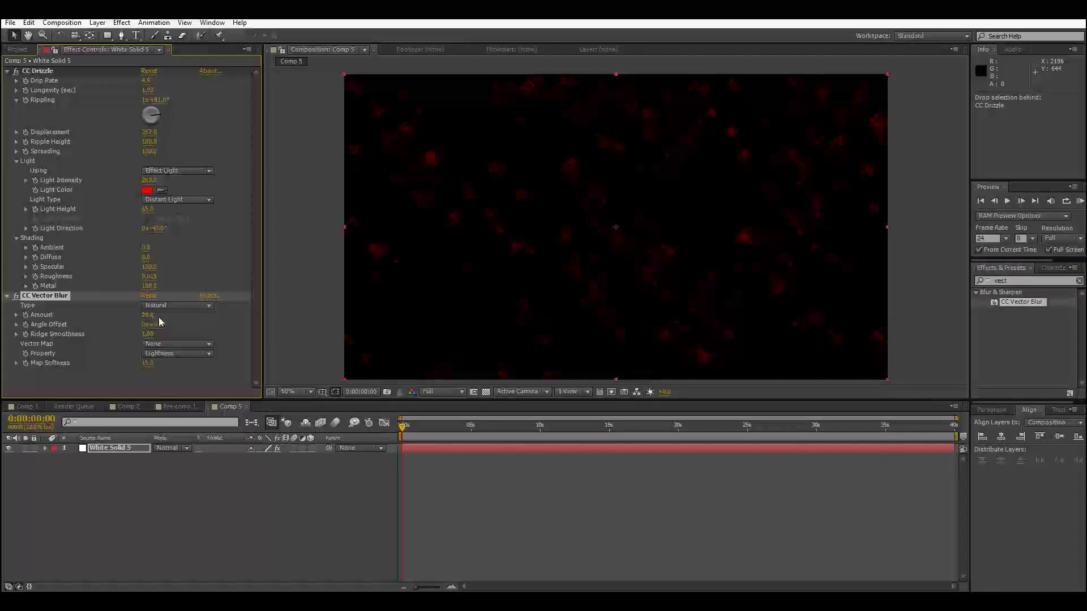
Raise CC Drizzle's drip rate to 6.5 and check the blurred red pattern up close
left_click_drag(146, 81, 196, 79)
scroll(620, 249, "up", 2)
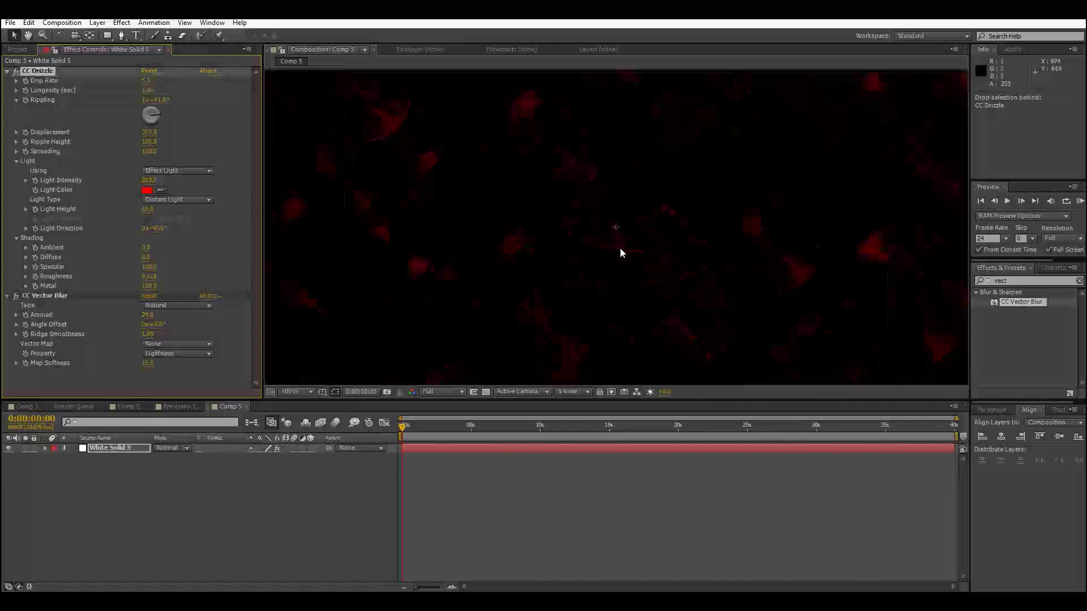
scroll(616, 260, "down", 1)
left_click_drag(465, 289, 344, 209)
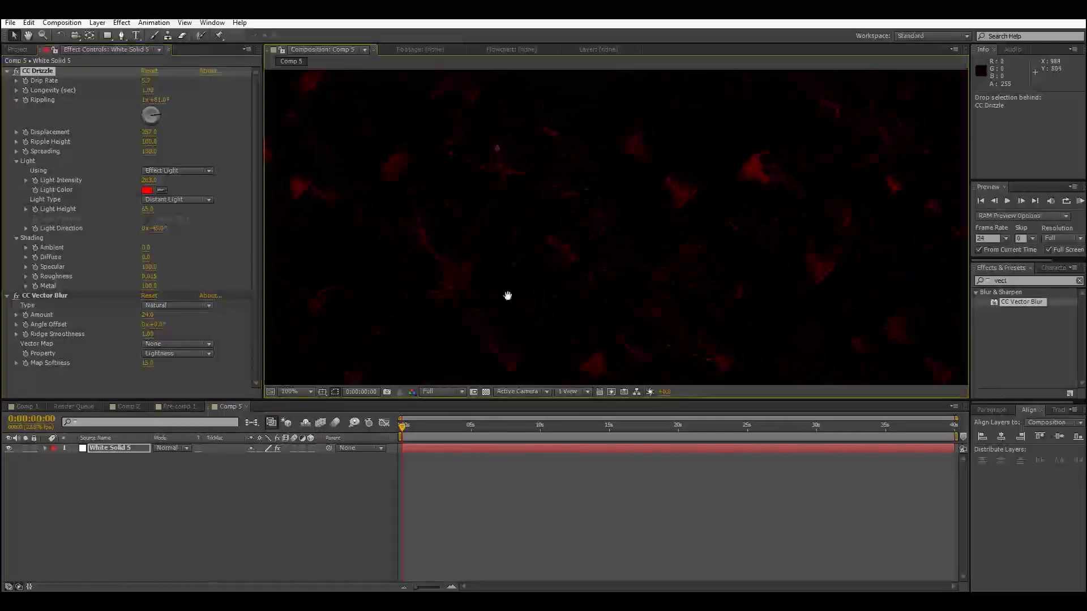
left_click_drag(507, 296, 396, 211)
scroll(527, 238, "up", 1)
scroll(549, 227, "down", 1)
left_click_drag(601, 291, 685, 320)
left_click_drag(417, 222, 460, 277)
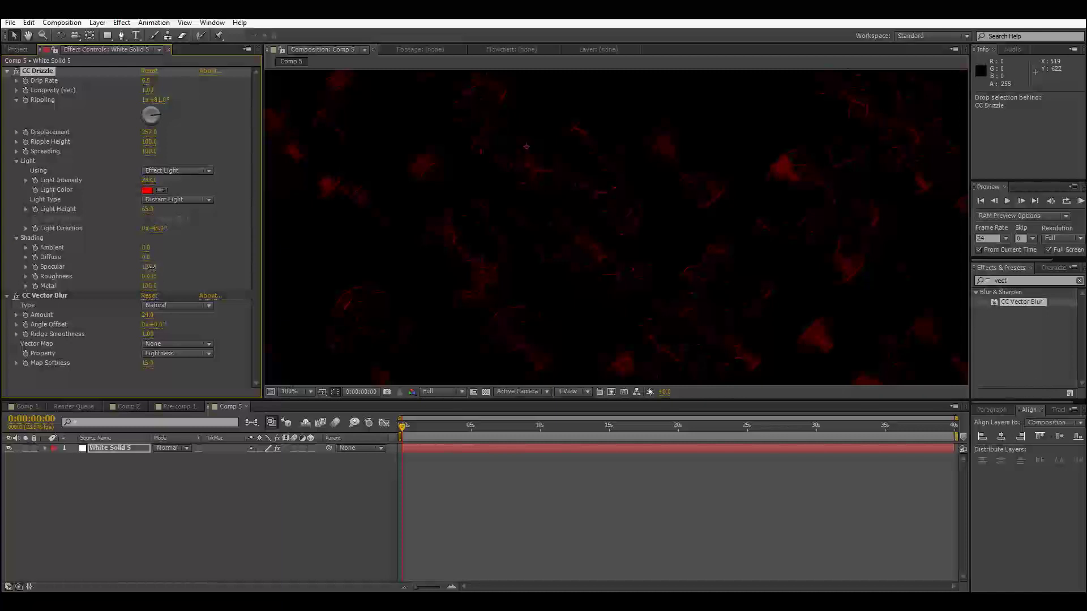
Try a different specular shading value in CC Drizzle and inspect its effect on the pattern
left_click_drag(141, 270, 207, 264)
scroll(667, 239, "down", 2)
left_click(812, 250)
scroll(812, 250, "up", 2)
left_click_drag(810, 250, 1028, 331)
left_click_drag(703, 298, 832, 320)
left_click_drag(658, 270, 505, 253)
left_click_drag(649, 171, 543, 203)
Set CC Drizzle's ripple height to 175 and increase its spreading, checking the pattern up close
left_click_drag(153, 142, 195, 150)
scroll(502, 194, "down", 1)
left_click_drag(502, 193, 456, 114)
left_click_drag(473, 166, 521, 246)
scroll(521, 246, "up", 1)
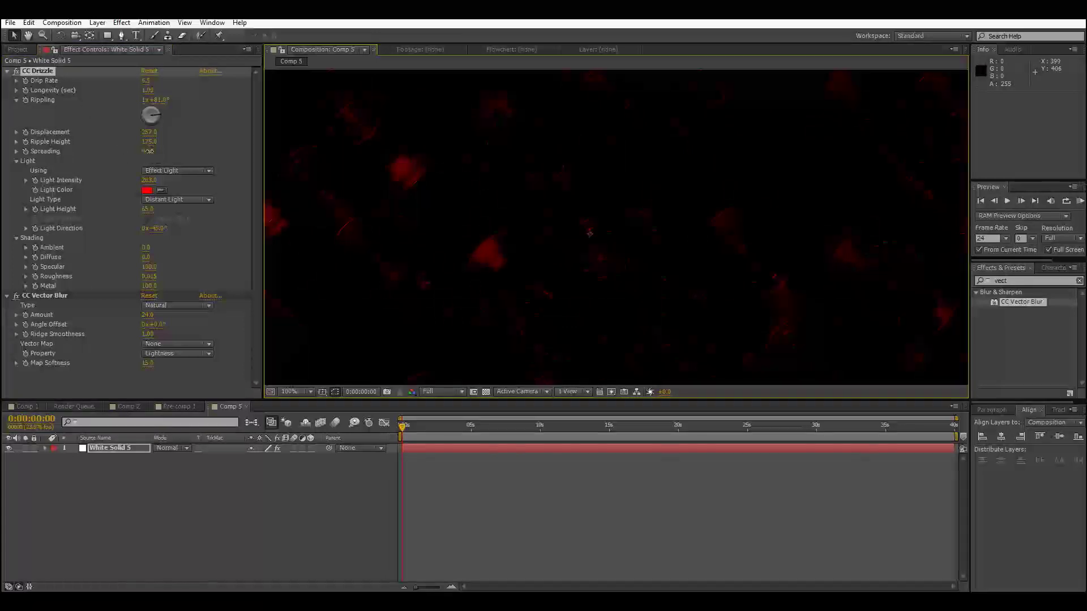
left_click_drag(137, 150, 167, 154)
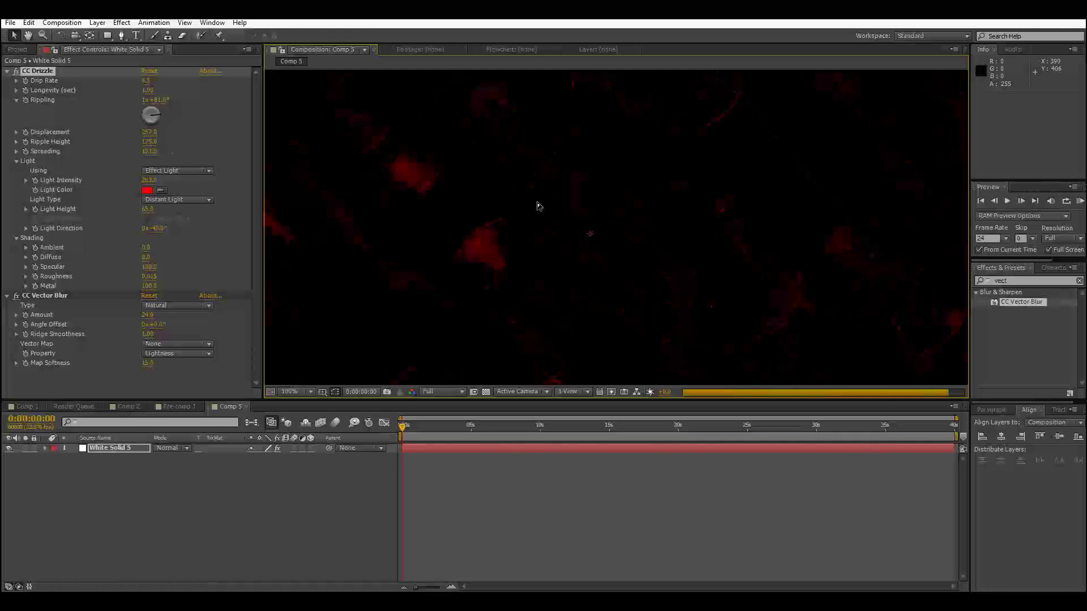
Apply the Sharpen effect below CC Vector Blur with an amount of about 77 and reduce CC Drizzle's spreading to about 78
scroll(538, 206, "down", 1)
scroll(536, 203, "down", 1)
left_click(420, 224)
scroll(426, 223, "up", 3)
left_click_drag(453, 227, 590, 316)
scroll(545, 254, "down", 2)
left_click_drag(545, 253, 501, 216)
left_click(1003, 281)
type("sh")
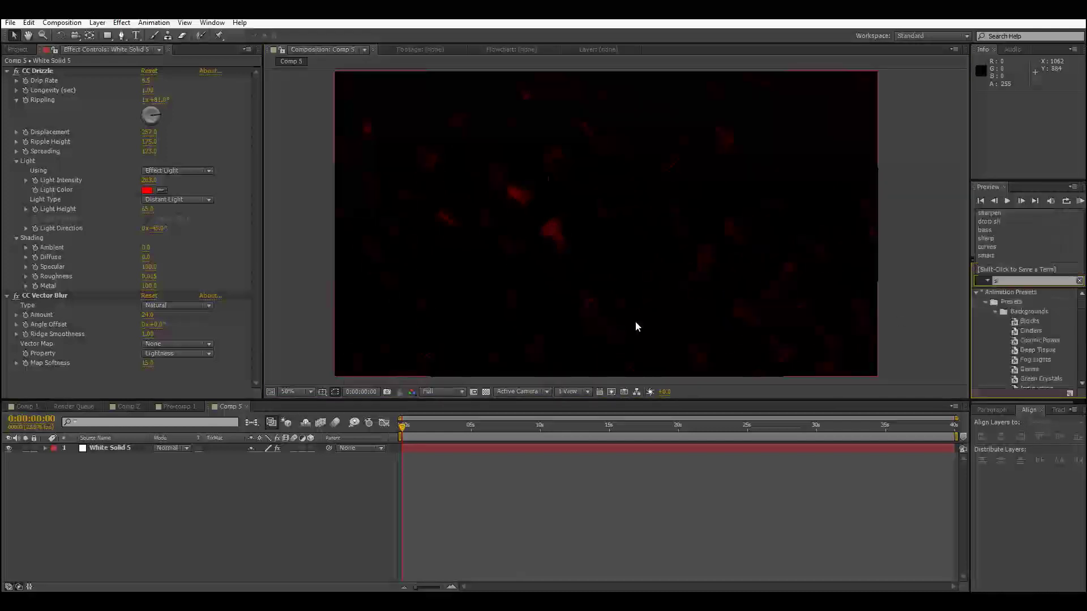
type("ar")
left_click_drag(1003, 304, 134, 369)
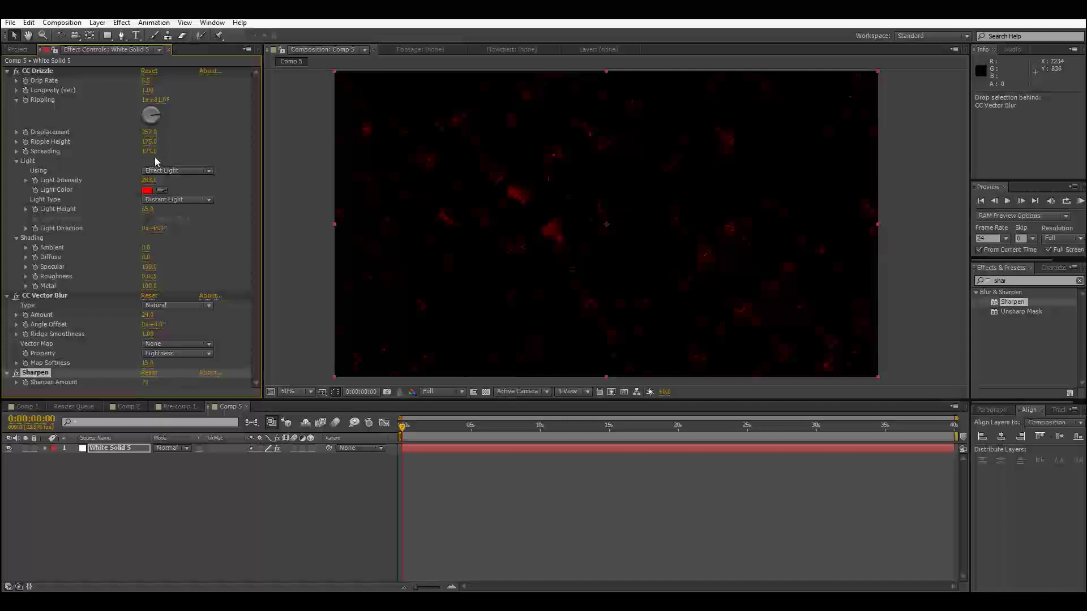
left_click_drag(149, 151, 130, 155)
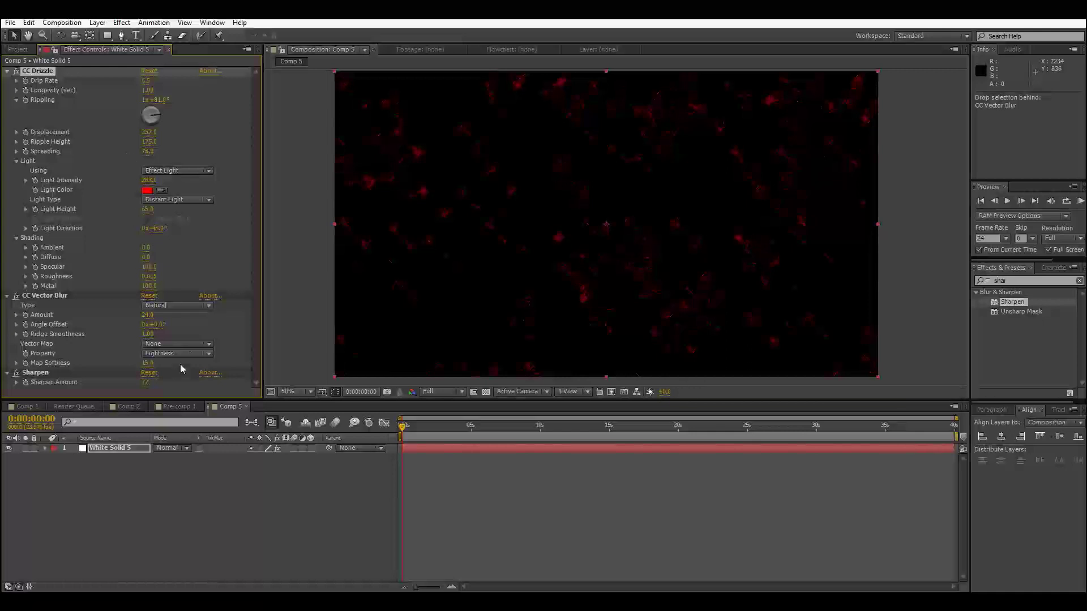
Try the Constant Length, Perpendicular, Direction Center and Direction Fading types in CC Vector Blur, then restore Natural
left_click(203, 313)
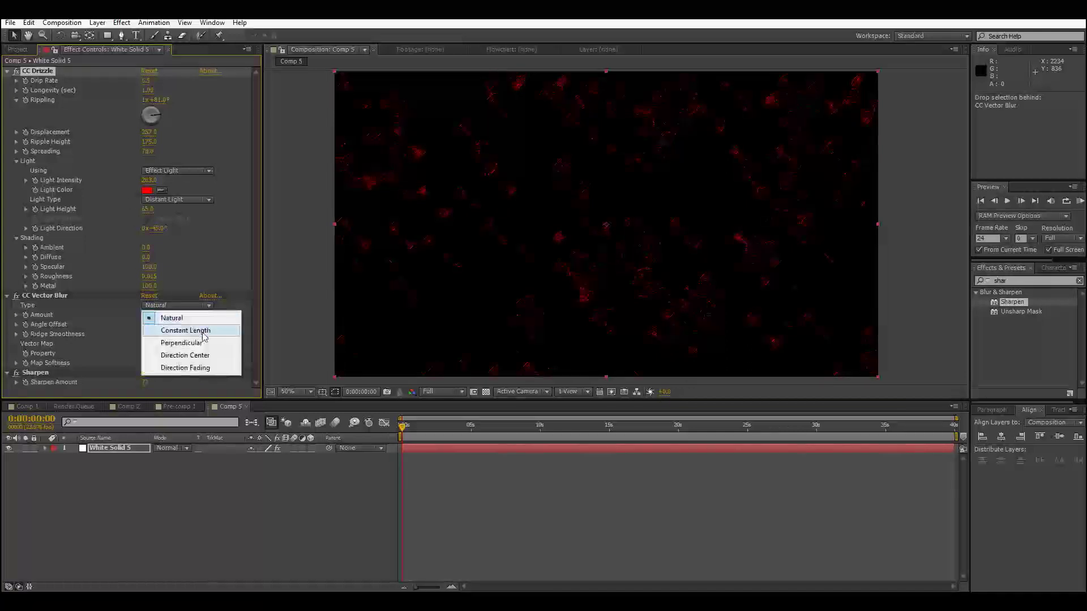
left_click(190, 325)
left_click(193, 307)
left_click(183, 334)
left_click(190, 308)
left_click(187, 345)
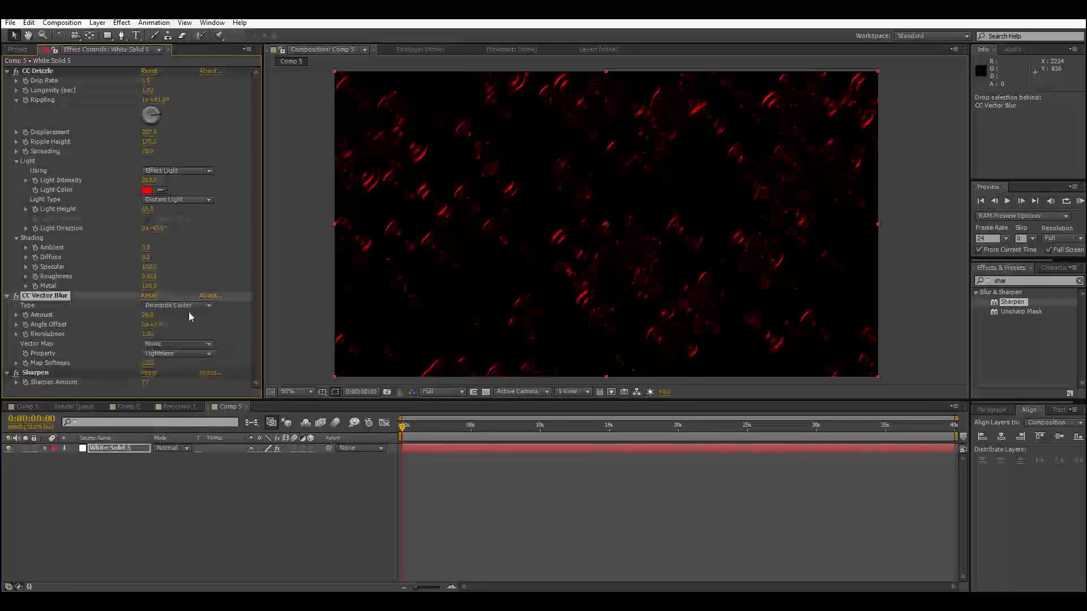
left_click(189, 309)
left_click(186, 354)
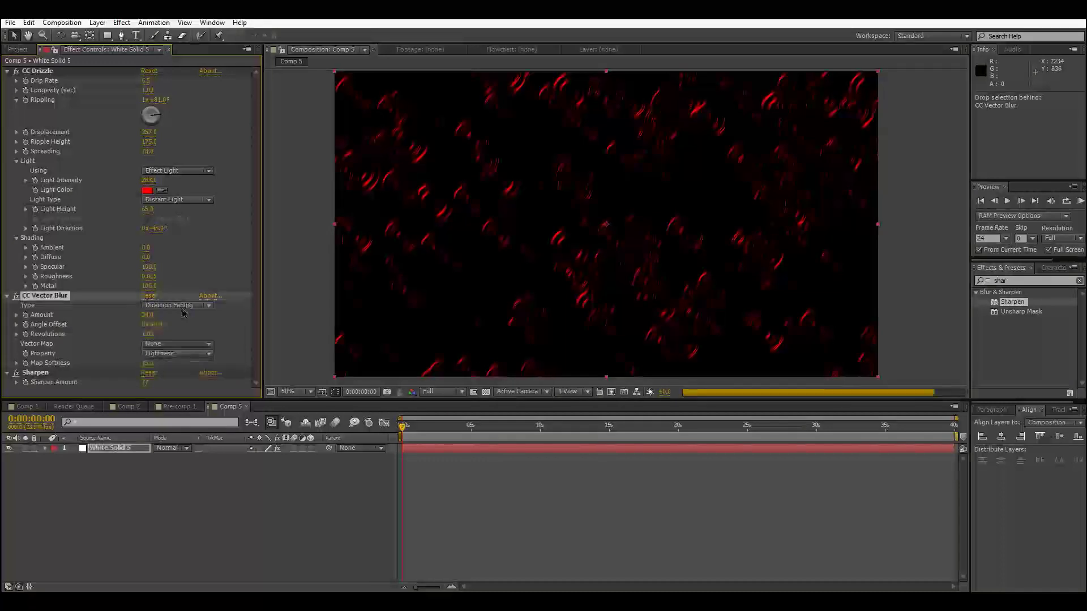
left_click(182, 315)
left_click(174, 316)
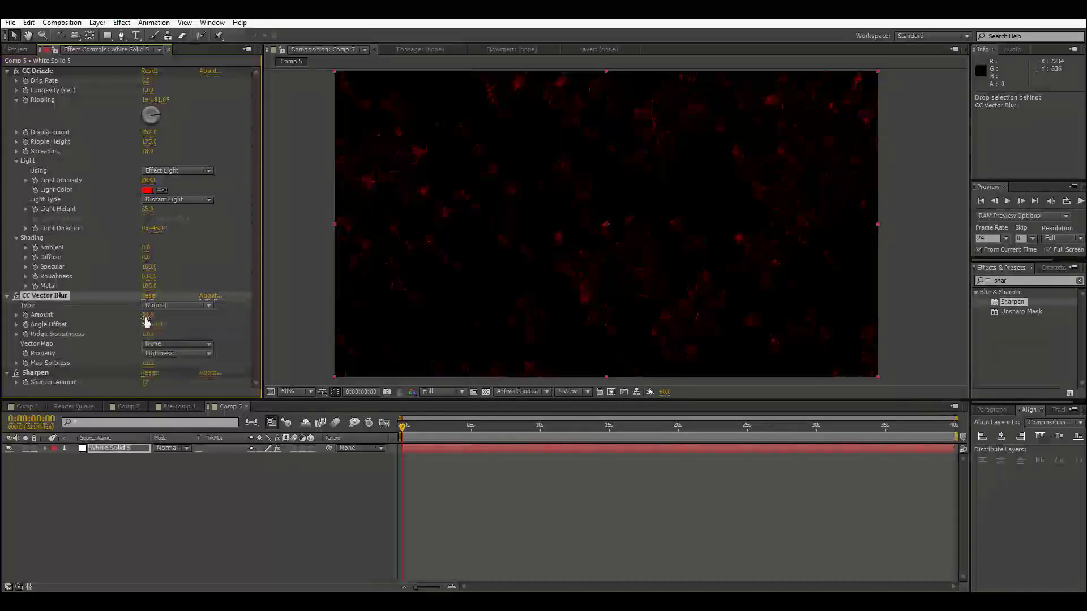
Raise CC Vector Blur's amount to about 60 and check the pattern up close
left_click_drag(168, 314, 185, 314)
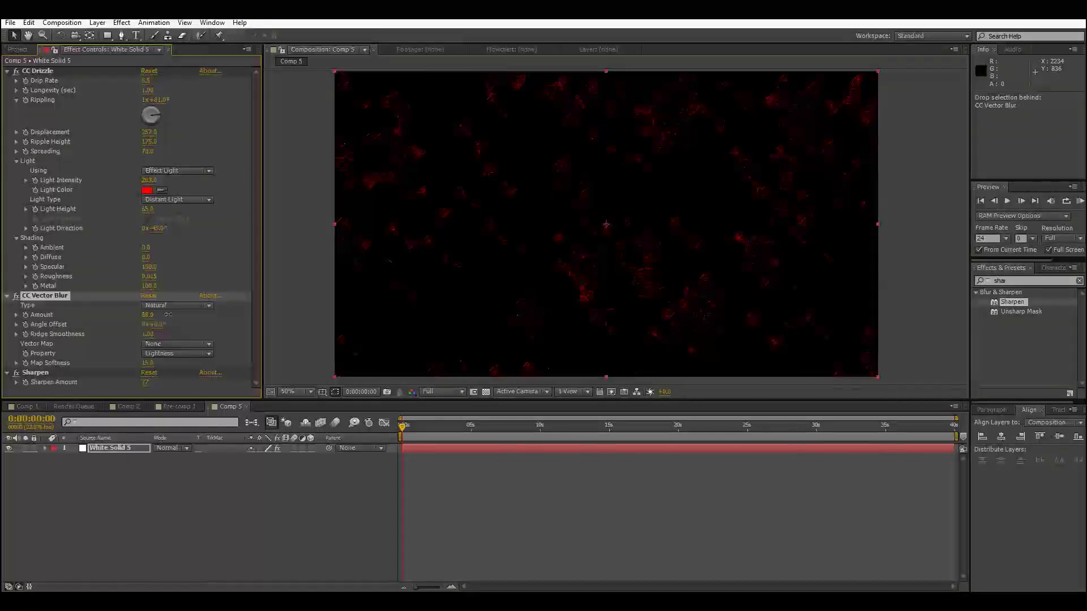
scroll(536, 251, "up", 2)
left_click_drag(535, 258, 500, 303)
scroll(534, 242, "down", 2)
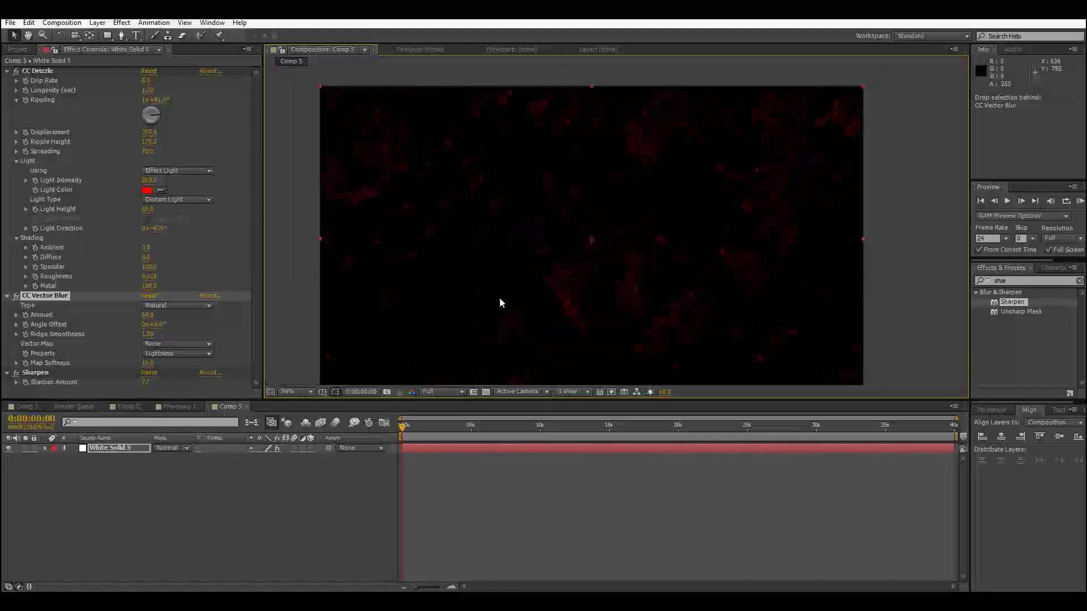
Set CC Drizzle's drip rate to 8 and check the pattern across the composition
left_click(149, 81)
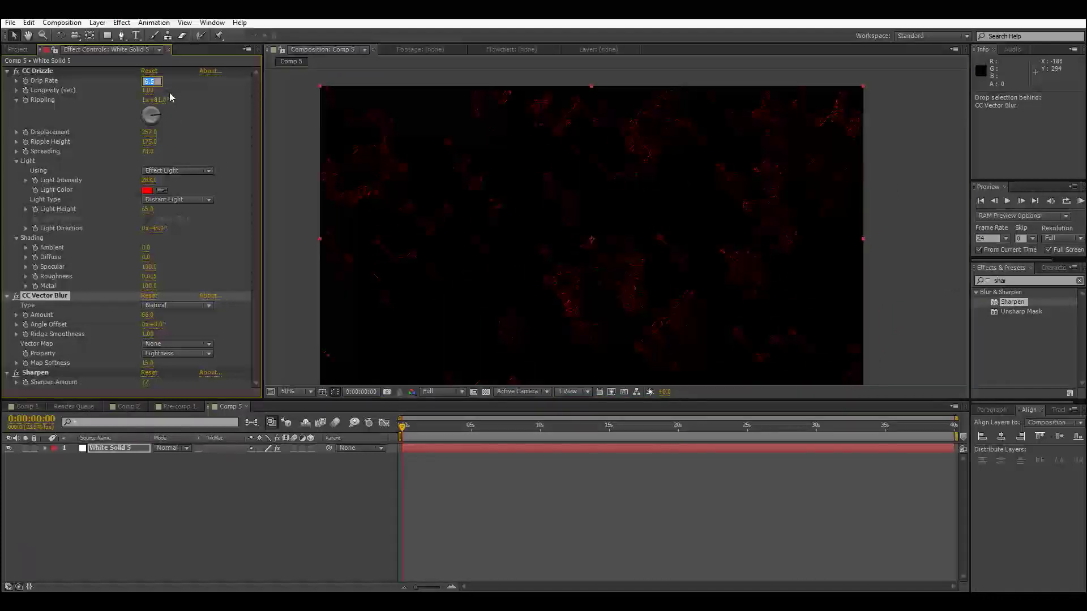
type("8")
key("Return")
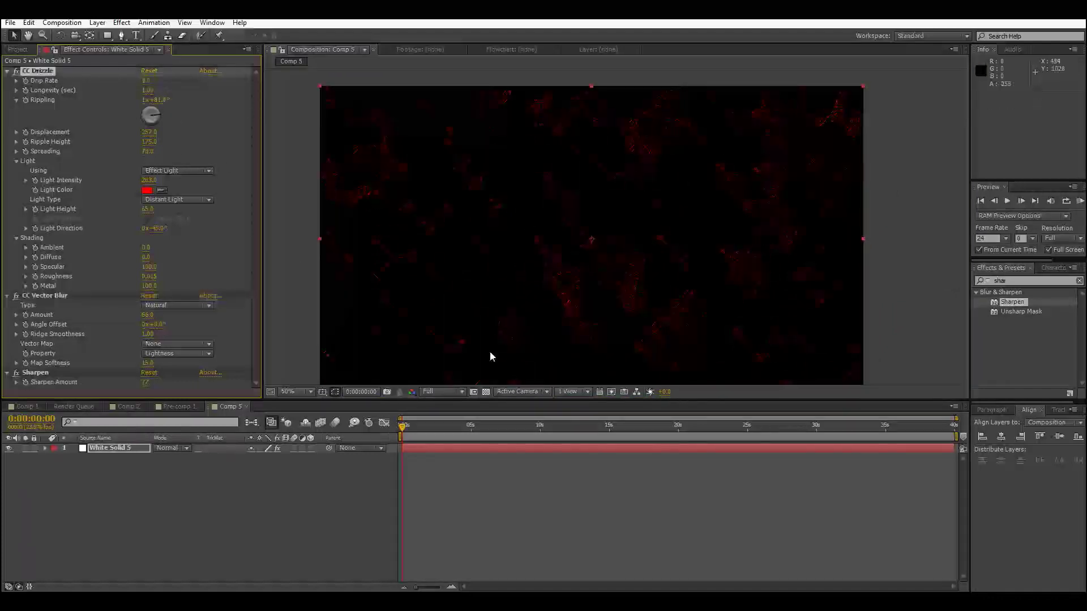
left_click_drag(558, 301, 548, 269)
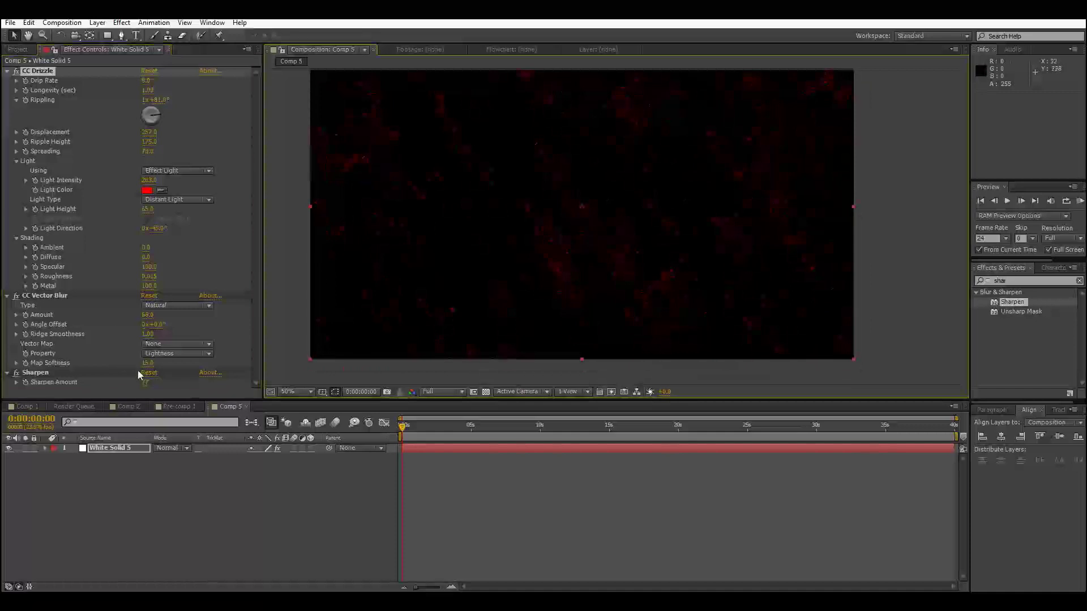
left_click_drag(587, 314, 588, 288)
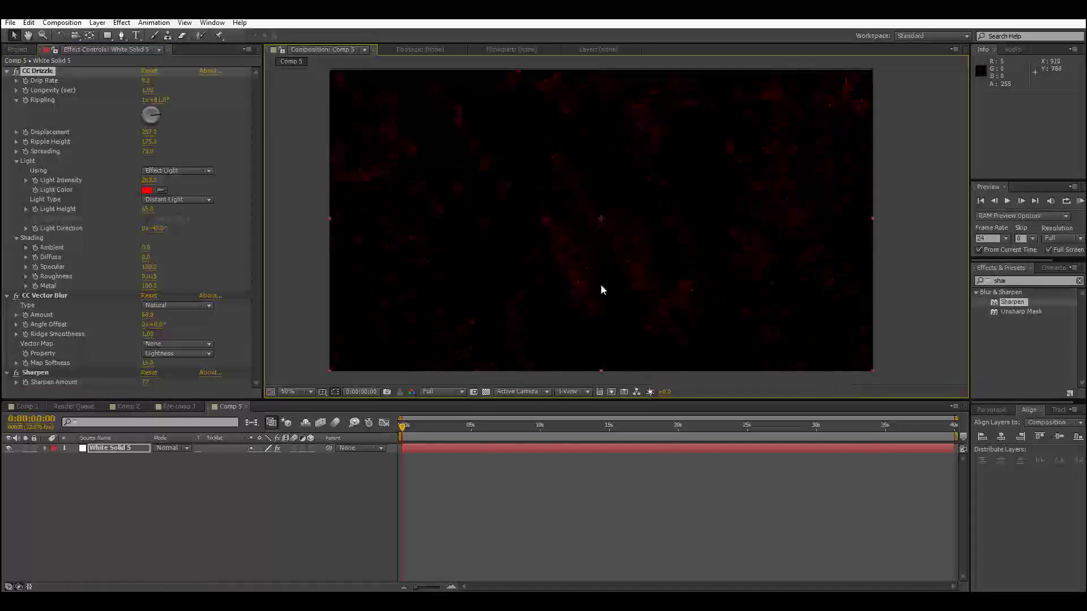
Find the Glow effect and apply it to the white solid below Sharpen
left_click_drag(1012, 279, 800, 307)
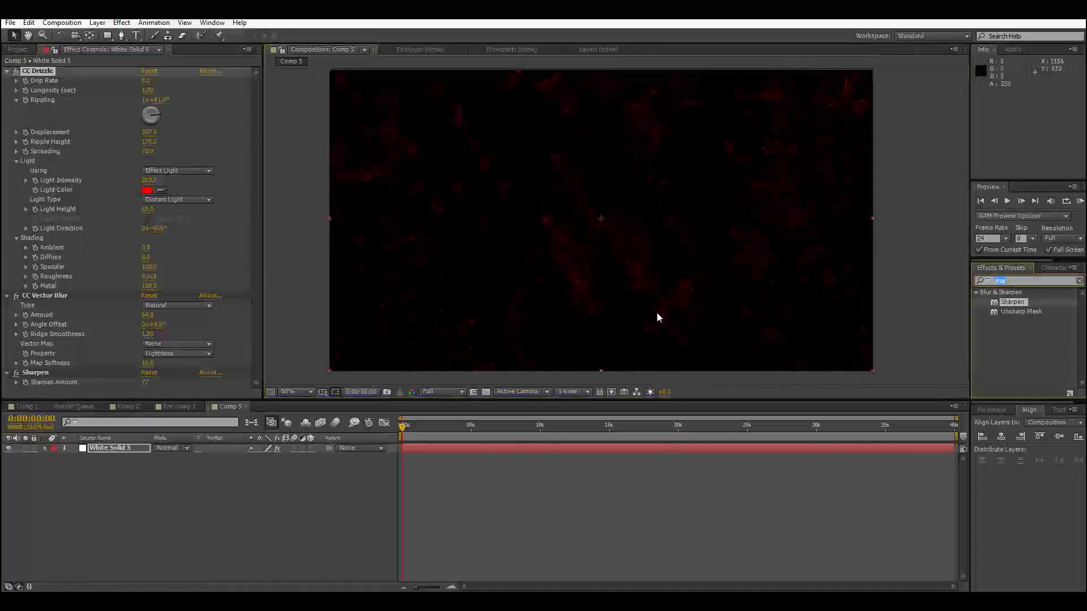
type("glow")
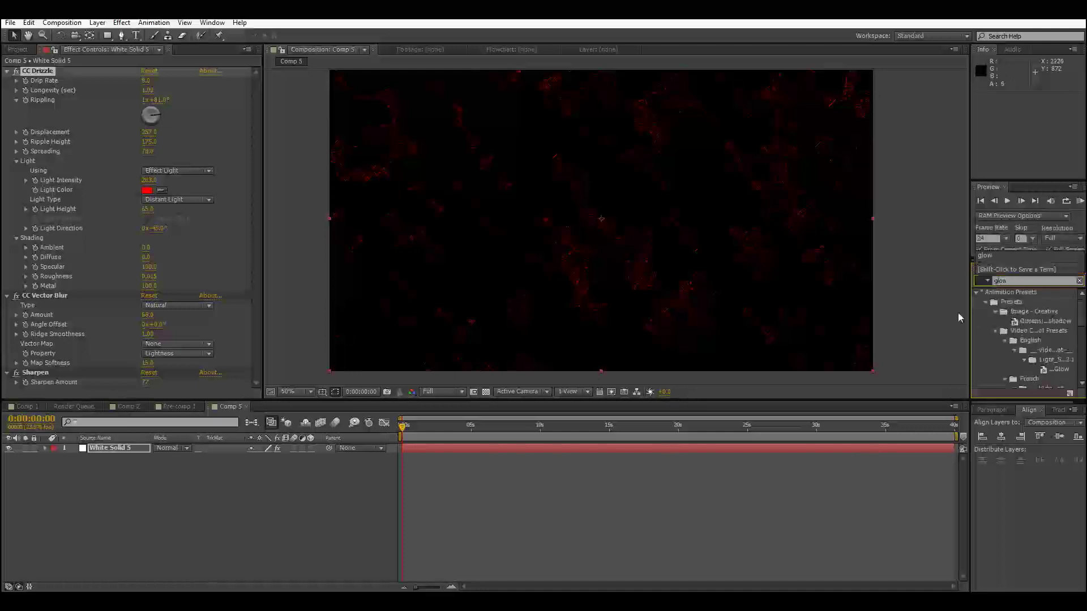
scroll(1008, 373, "down", 6)
left_click_drag(1009, 335, 138, 388)
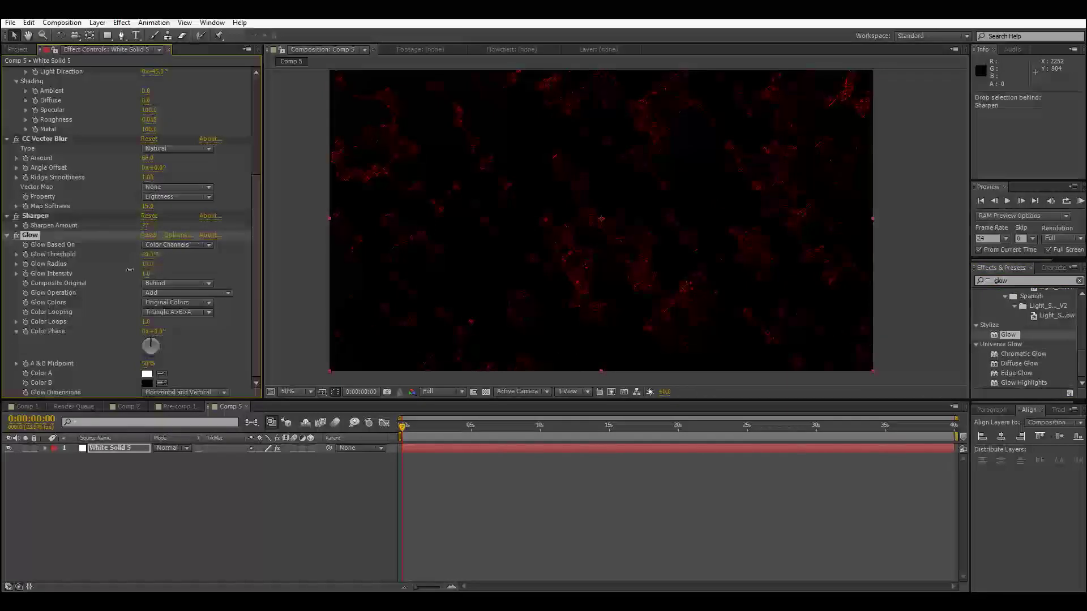
Lower the glow threshold to about 14.5% and raise the glow radius to about 50, checking the glow up close
left_click_drag(82, 276, 99, 291)
left_click_drag(164, 256, 197, 262)
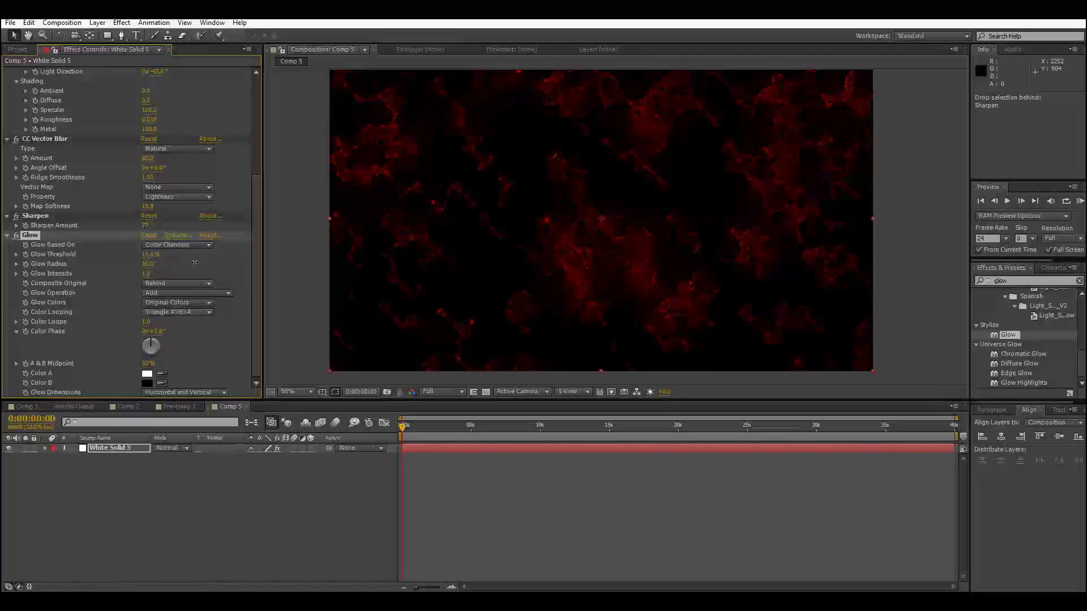
left_click_drag(161, 277, 182, 268)
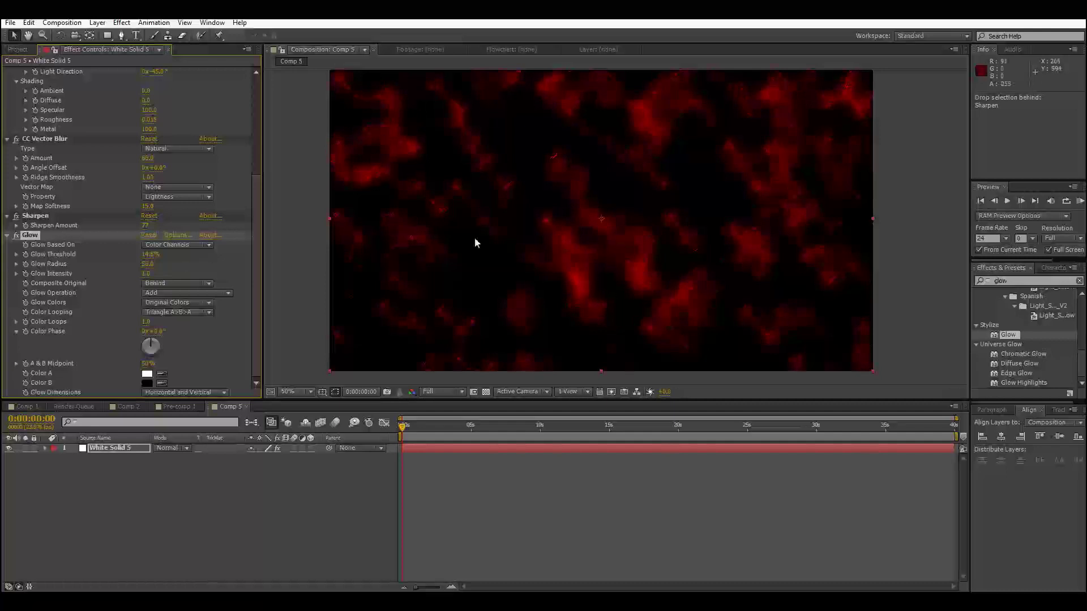
scroll(589, 278, "down", 2)
scroll(583, 276, "up", 3)
scroll(560, 282, "down", 3)
scroll(553, 285, "up", 2)
left_click_drag(552, 285, 550, 294)
Find the Black & White effect and apply it to the solid below Glow
left_click(1026, 283)
type("black")
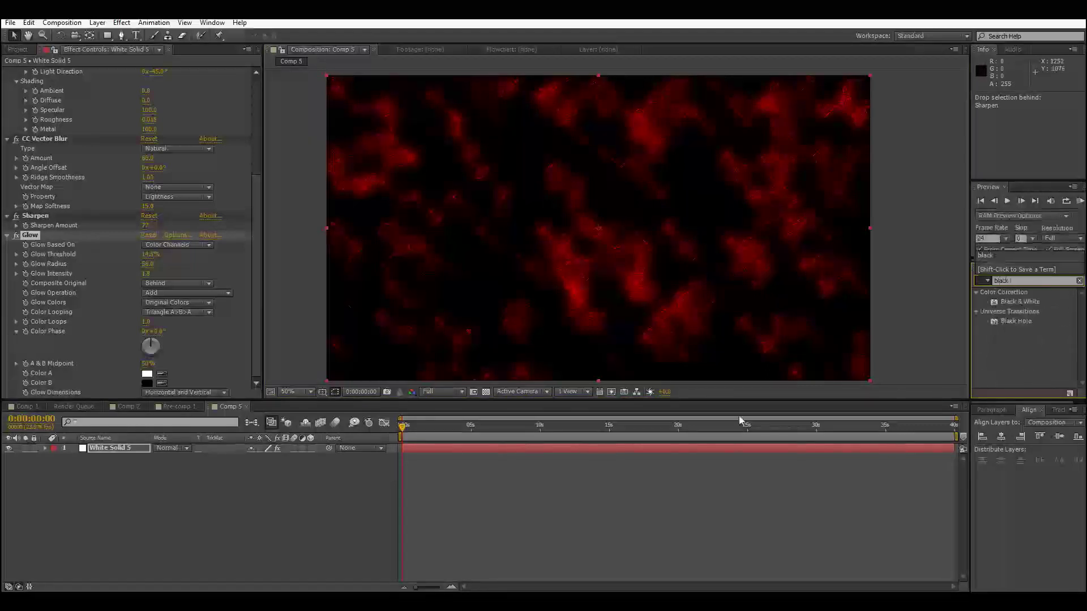
left_click_drag(1018, 302, 170, 375)
Apply VC Color Vibrance below Black & White and check the tinted texture up close
left_click_drag(1018, 282, 388, 275)
type("vc")
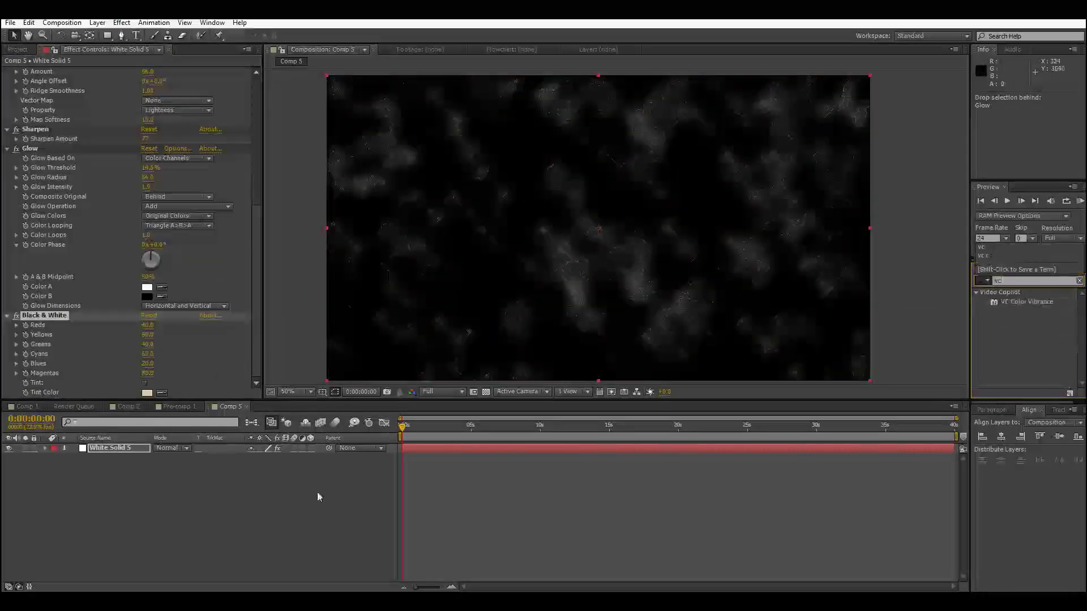
left_click_drag(1006, 303, 81, 371)
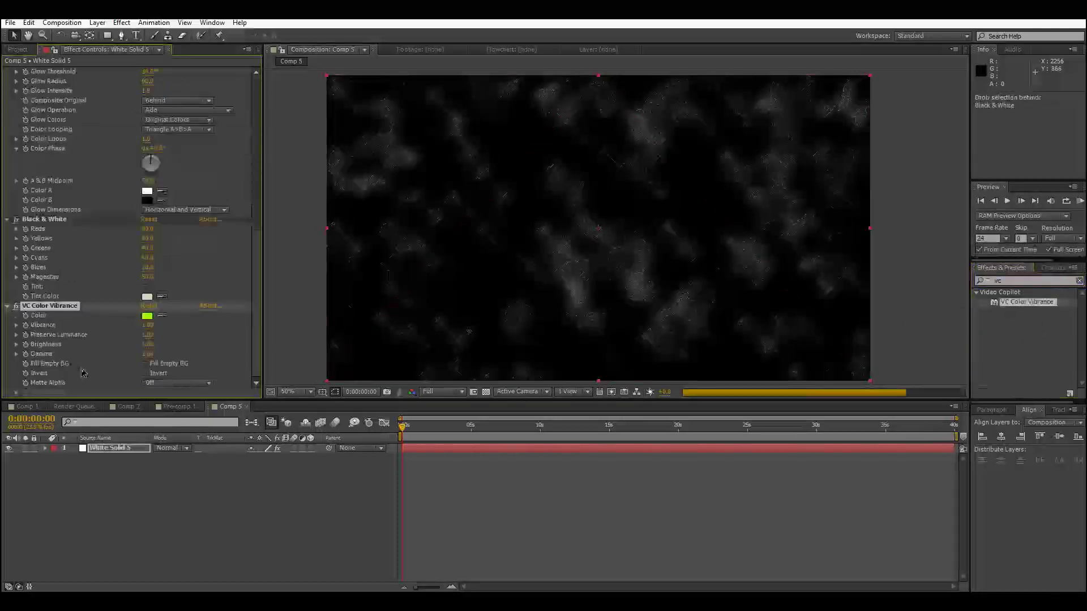
left_click(317, 334)
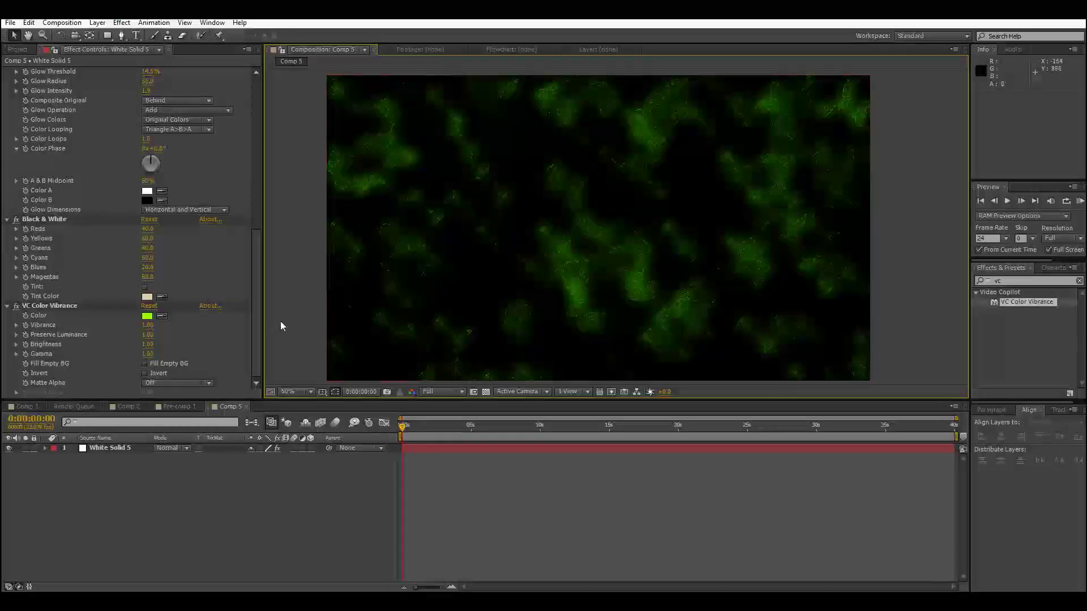
scroll(627, 286, "up", 2)
scroll(498, 333, "down", 2)
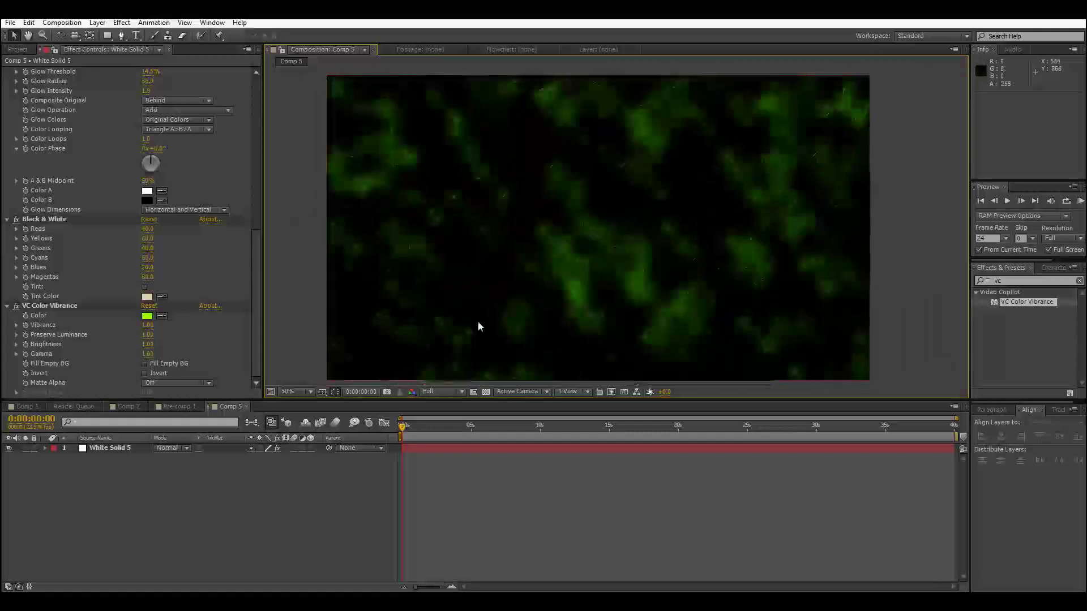
Change VC Color Vibrance's color to a saturated blue, increase its vibrance slightly and lower its preserve luminance
left_click(146, 316)
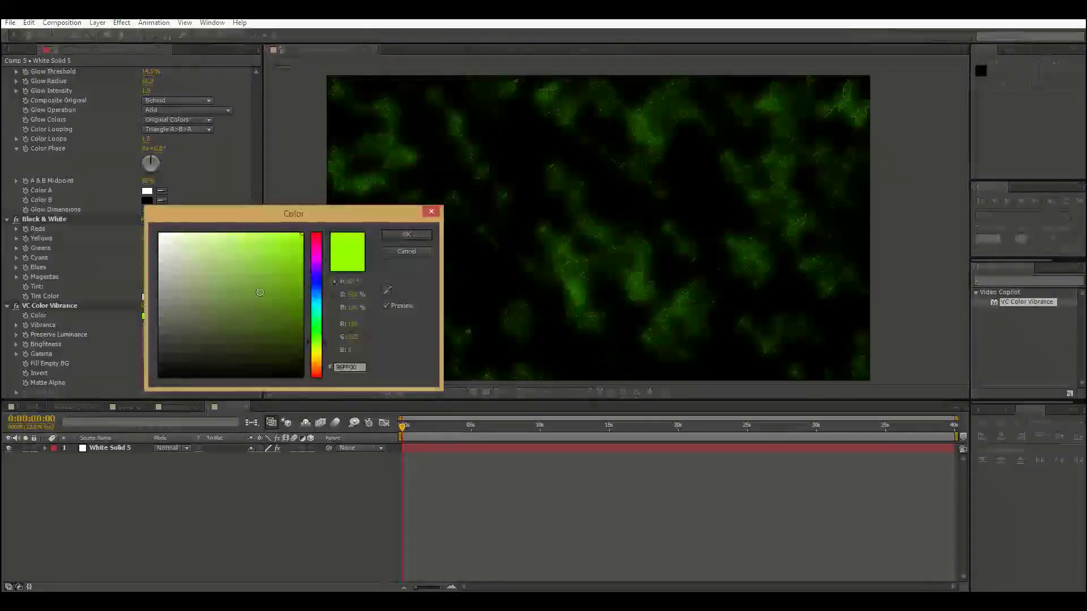
left_click_drag(317, 273, 320, 290)
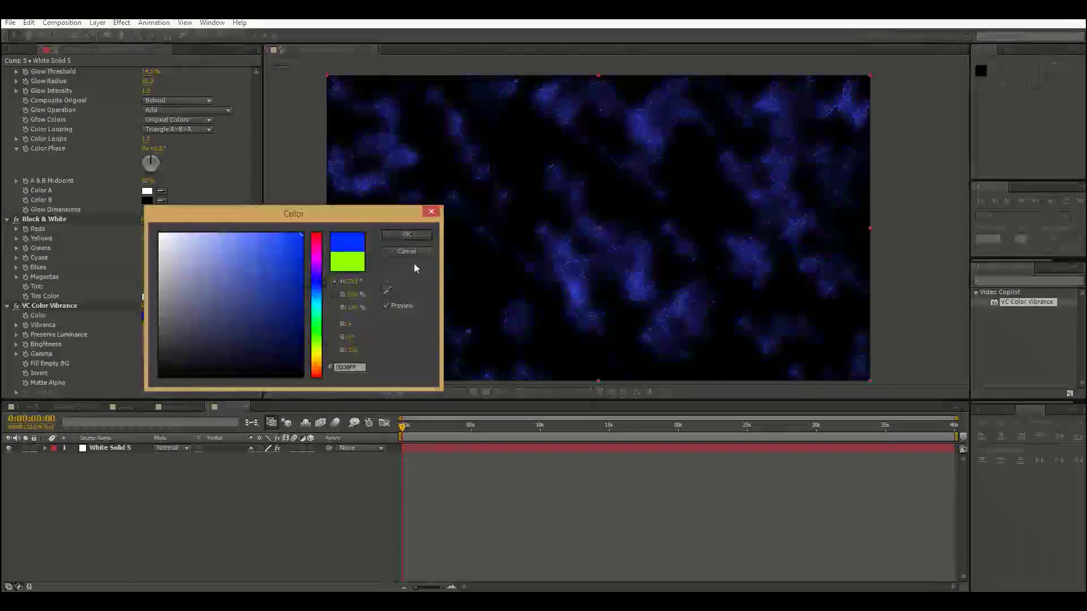
left_click(407, 234)
scroll(467, 246, "up", 2)
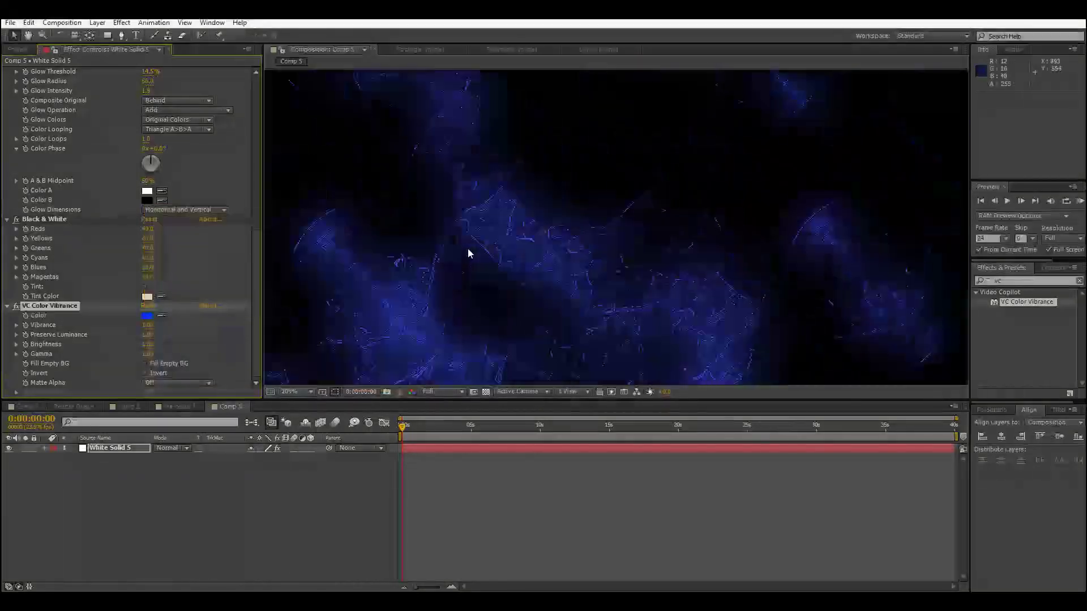
scroll(433, 269, "down", 2)
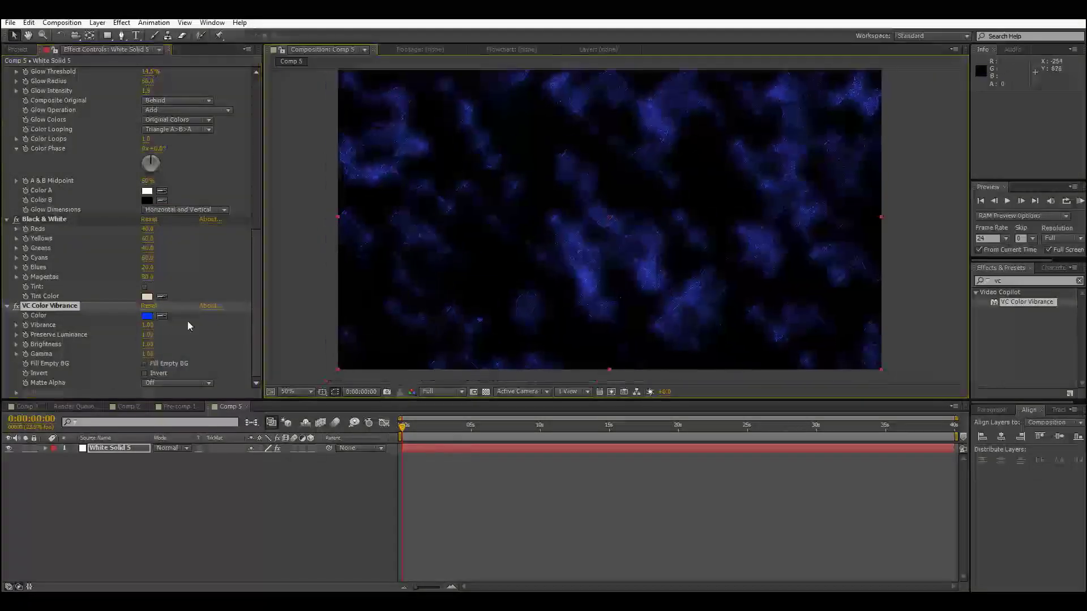
left_click_drag(173, 325, 176, 332)
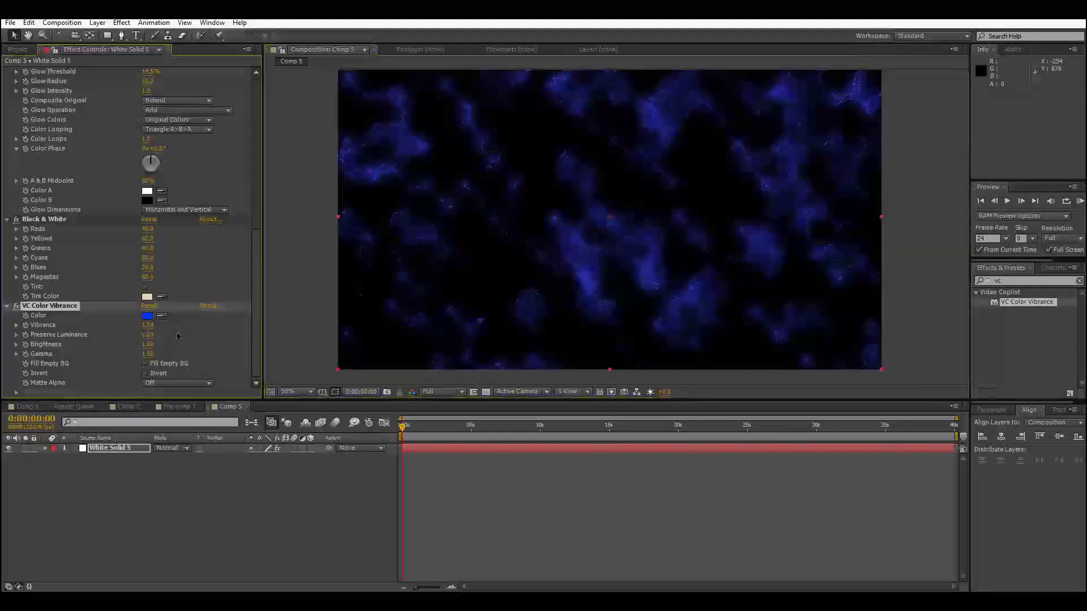
Move the Glow effect below VC Color Vibrance in the effect order and compare the texture up close
scroll(57, 149, "up", 3)
left_click_drag(34, 104, 53, 373)
scroll(592, 262, "down", 2)
scroll(594, 262, "up", 3)
scroll(592, 272, "down", 2)
scroll(593, 274, "up", 2)
scroll(591, 270, "down", 2)
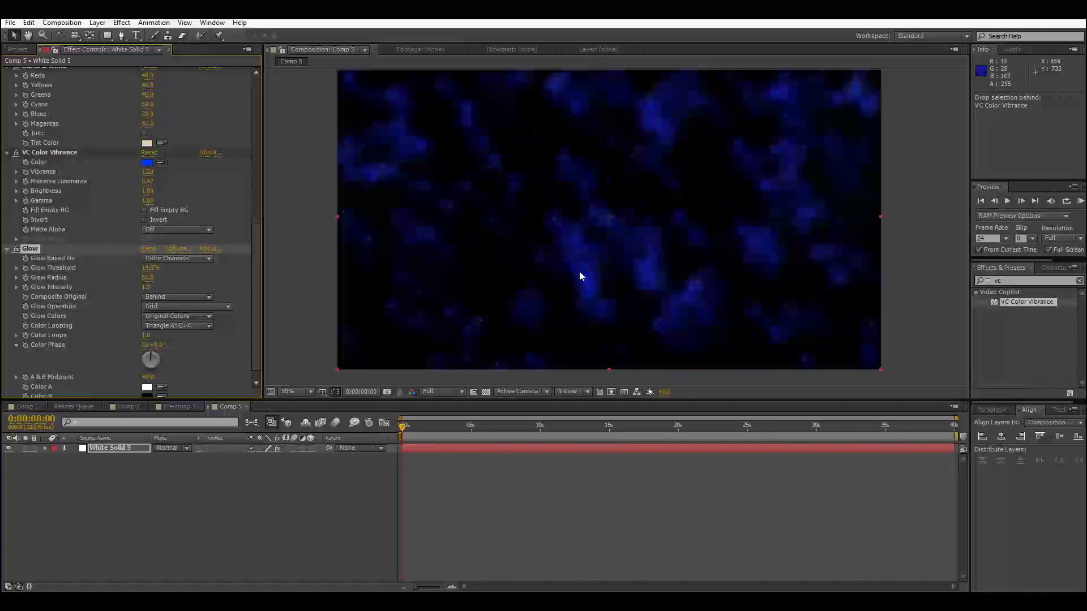
left_click(160, 498)
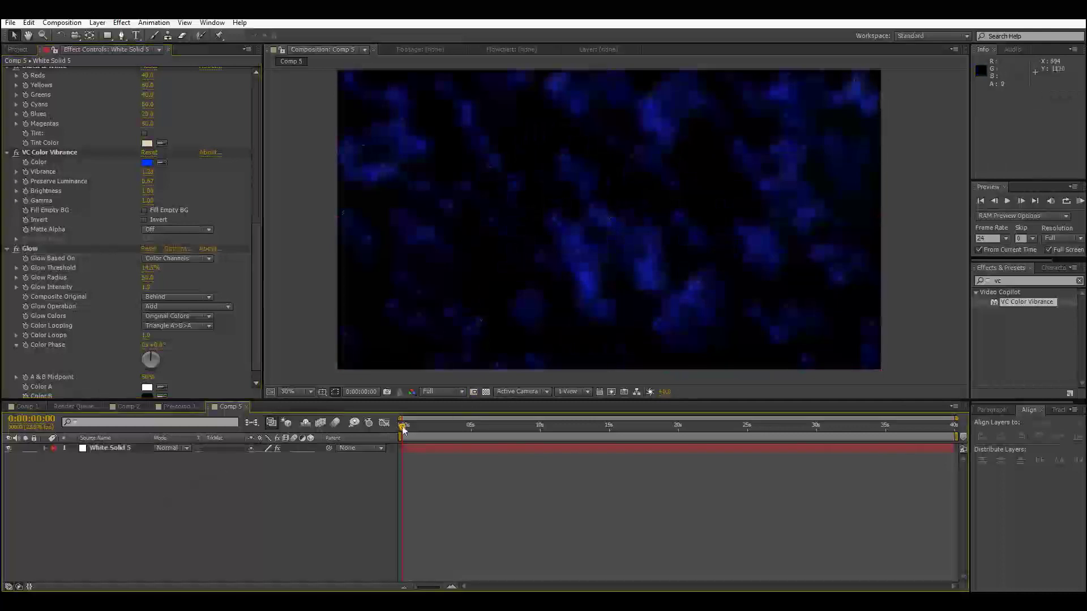
Switch the composition preview to Quarter resolution and play the opening of the animation
left_click(448, 390)
left_click(447, 445)
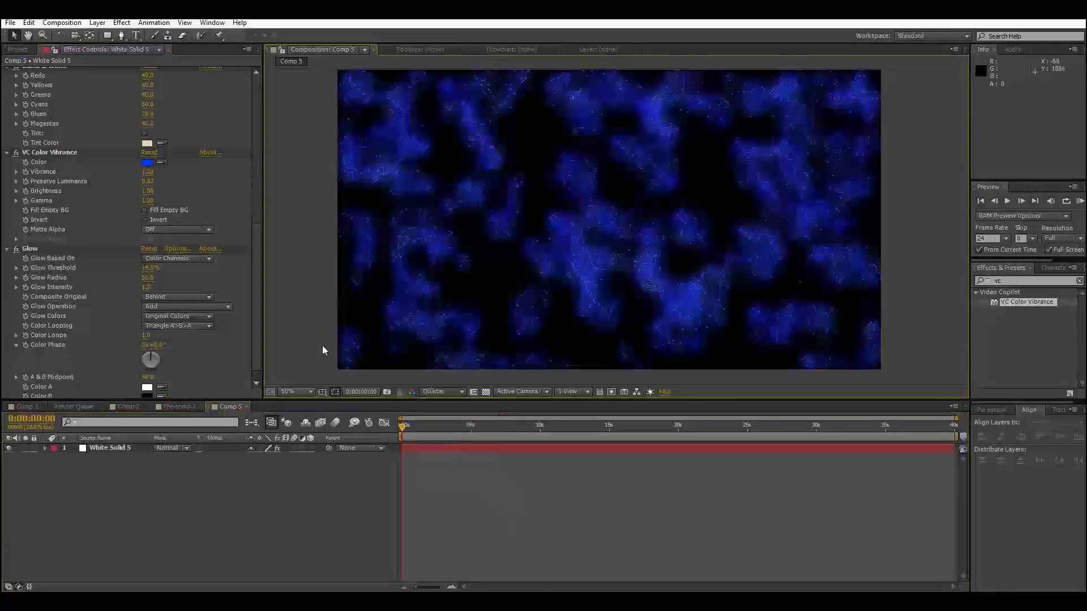
key("space")
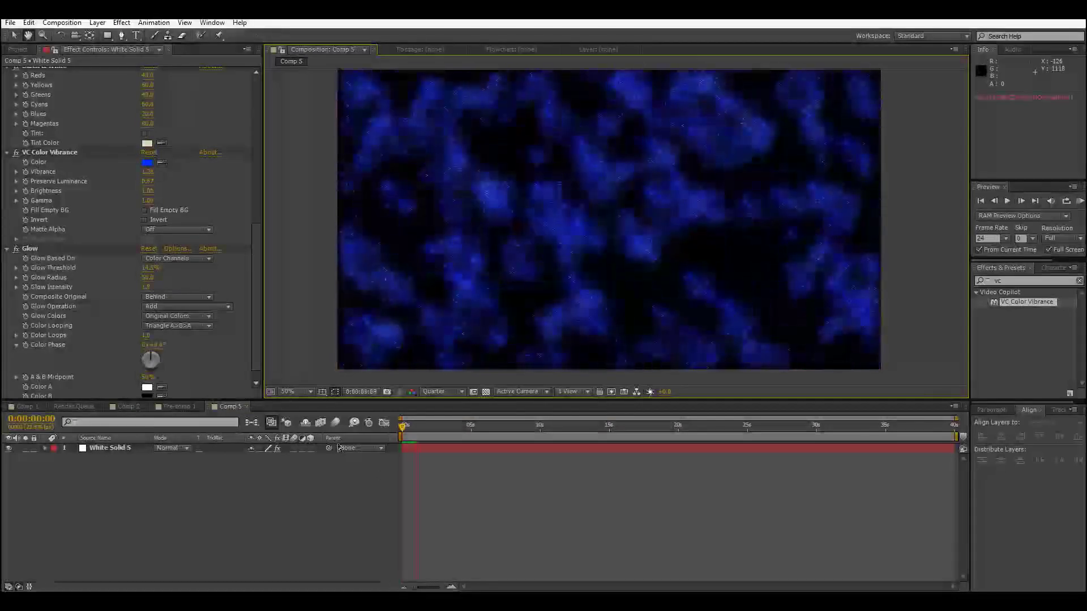
key("space")
Set CC Drizzle's drip rate to 12 and return the composition preview to Full resolution
scroll(135, 103, "up", 7)
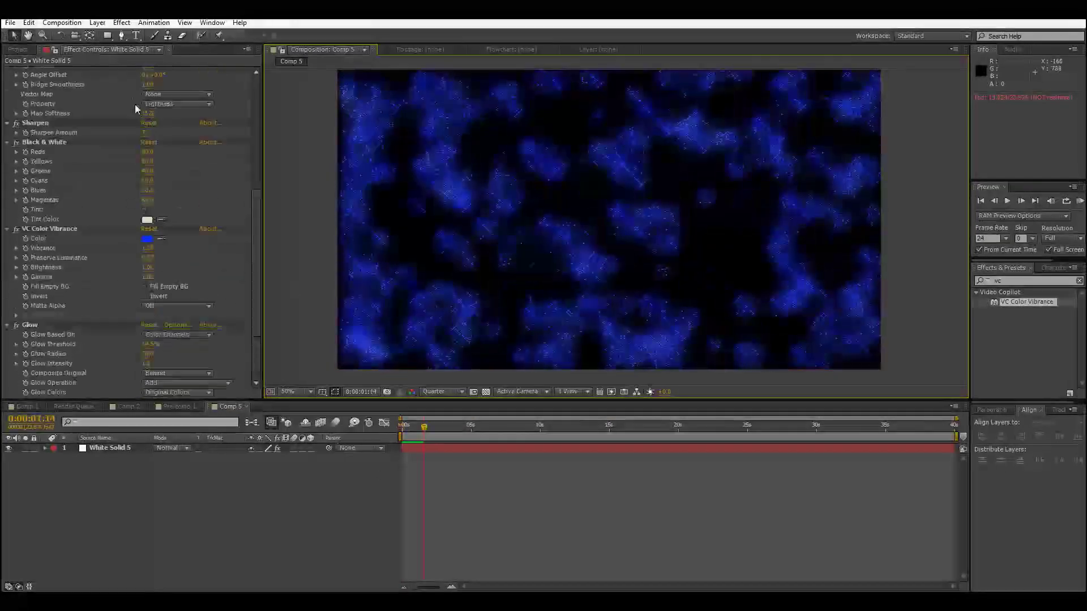
scroll(148, 88, "up", 6)
left_click(148, 81)
type("12")
key("Return")
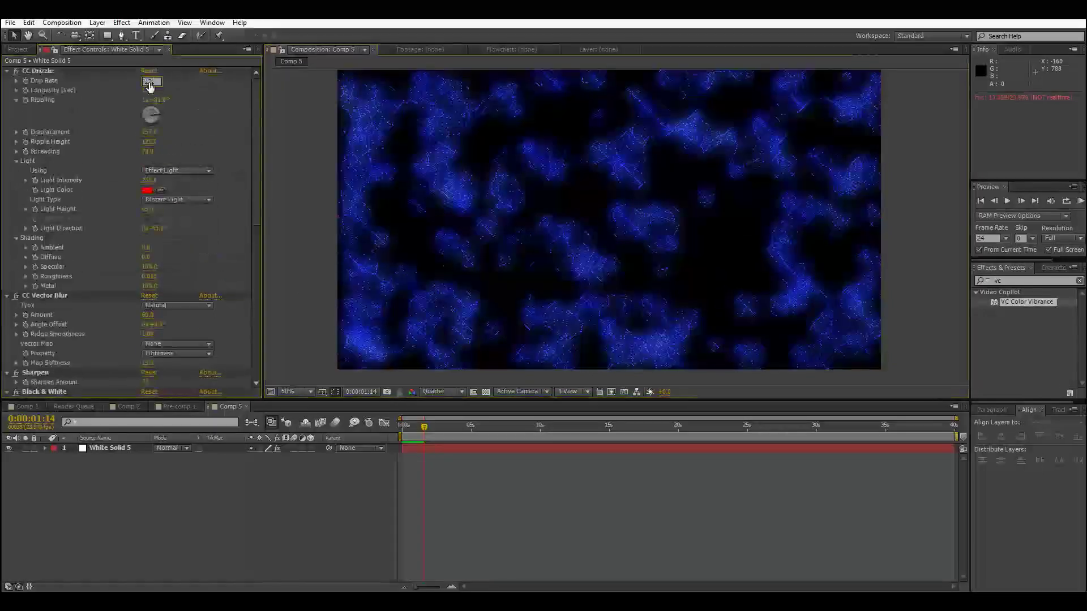
left_click(443, 396)
left_click(453, 423)
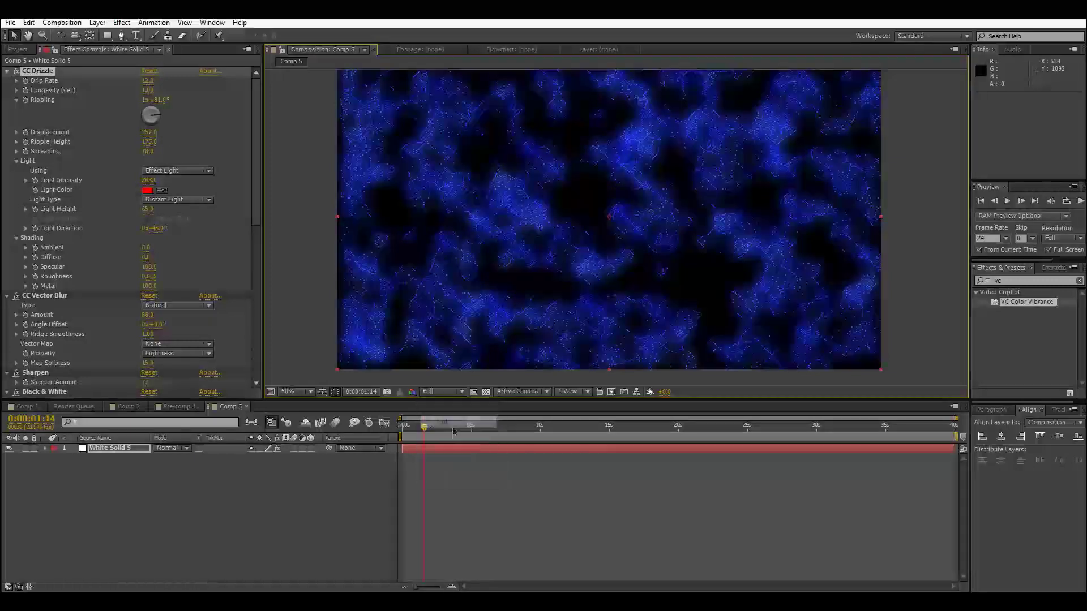
Return the playhead to the first frame, duplicate the White Solid 5 layer and shift the copy slightly up and to the left
left_click_drag(434, 424, 400, 428)
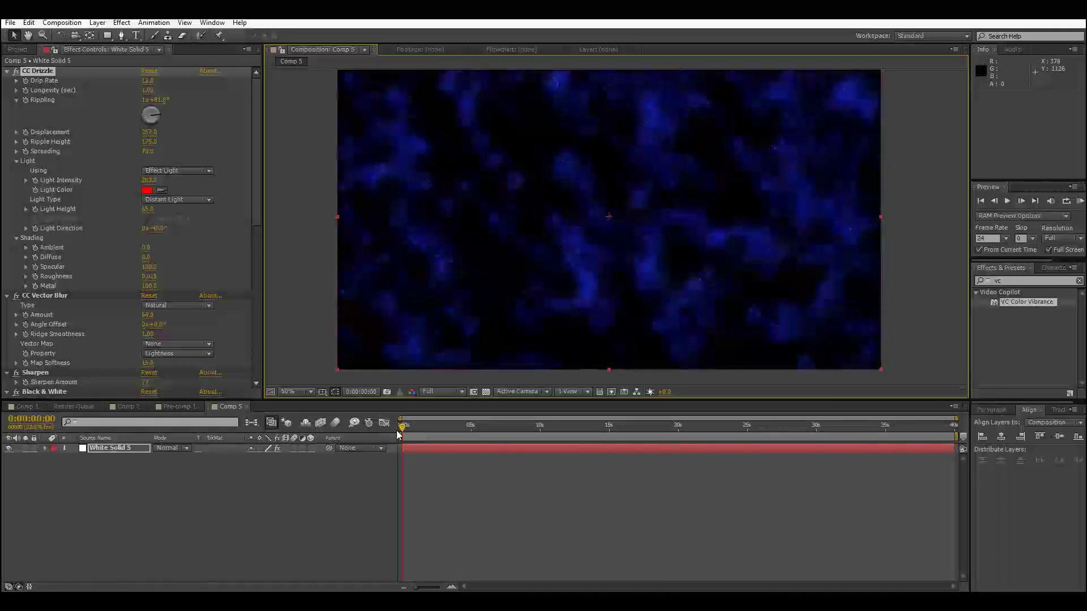
scroll(362, 331, "down", 2)
left_click(349, 313)
scroll(350, 314, "up", 2)
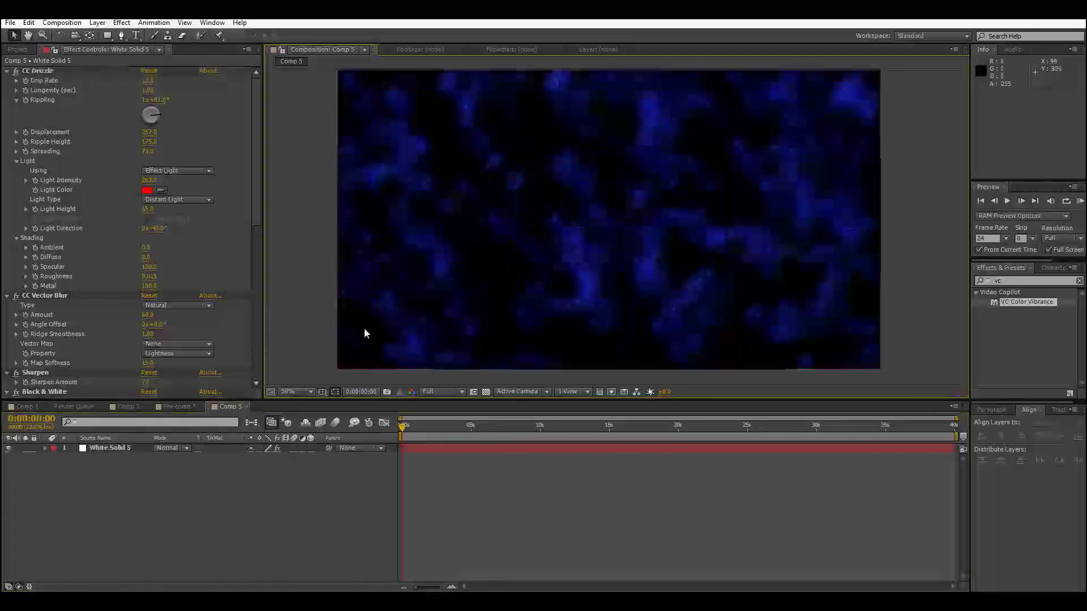
left_click(122, 451)
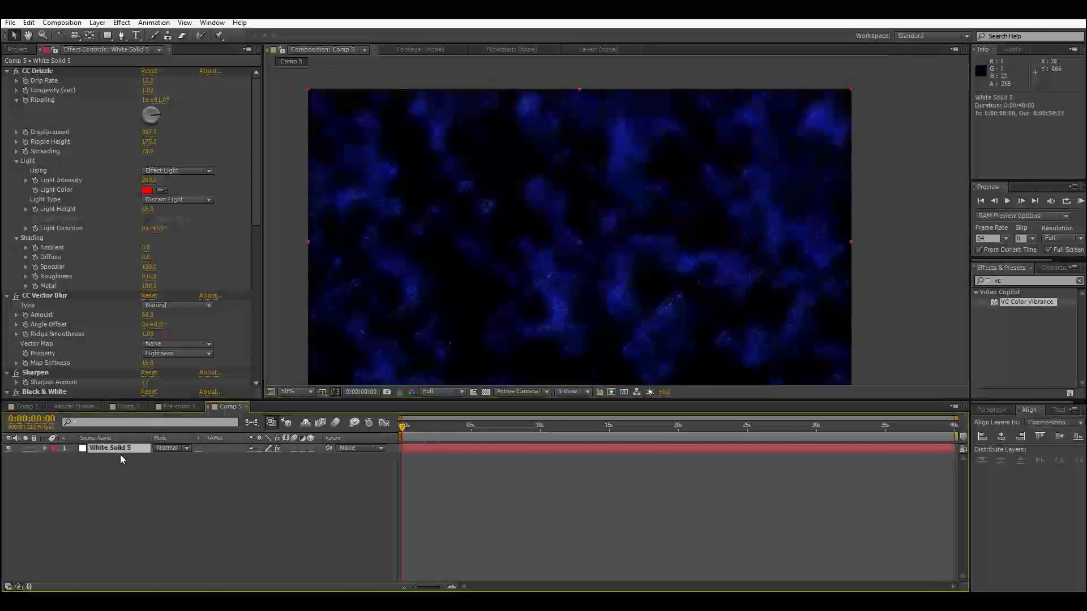
key("ctrl+d")
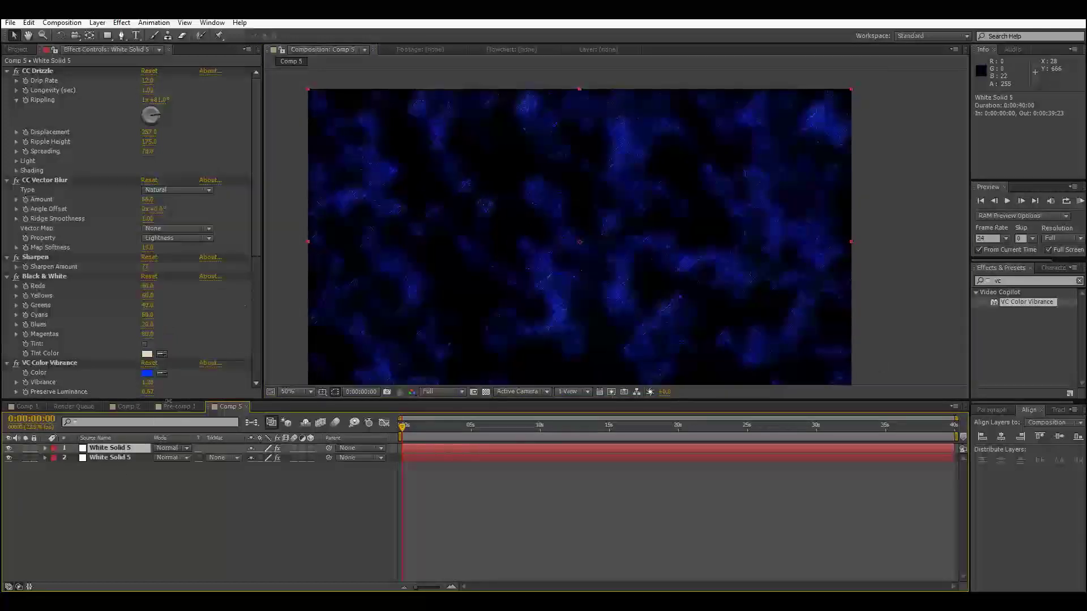
mouse_move(451, 323)
left_mouse_down()
mouse_move(423, 306)
mouse_move(444, 321)
left_mouse_up()
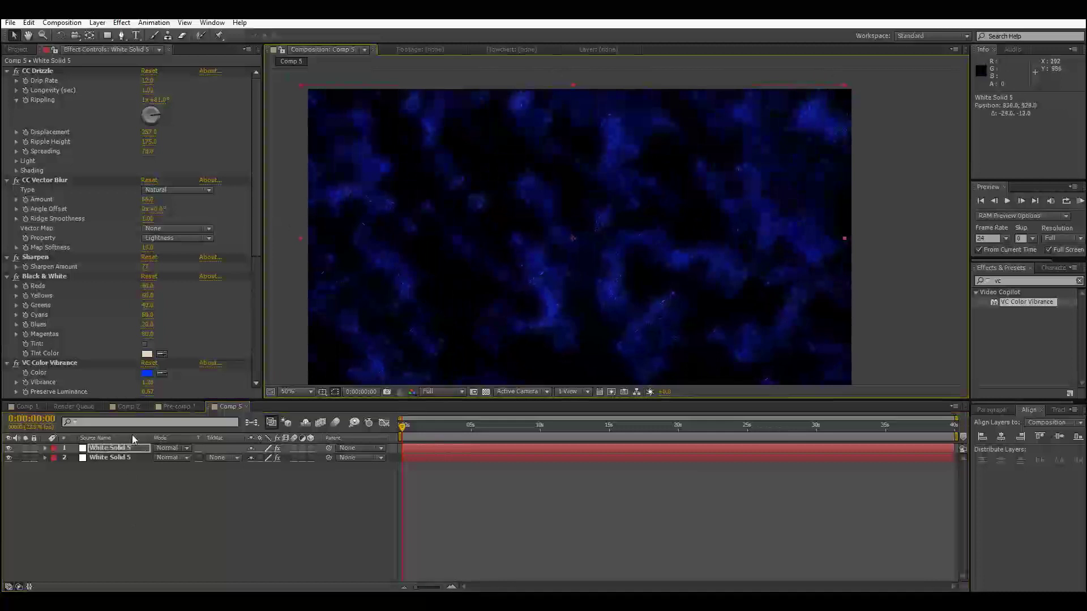
Set the duplicated solid's blending mode to Add and offset it from the original to about 808, 514
left_click(158, 451)
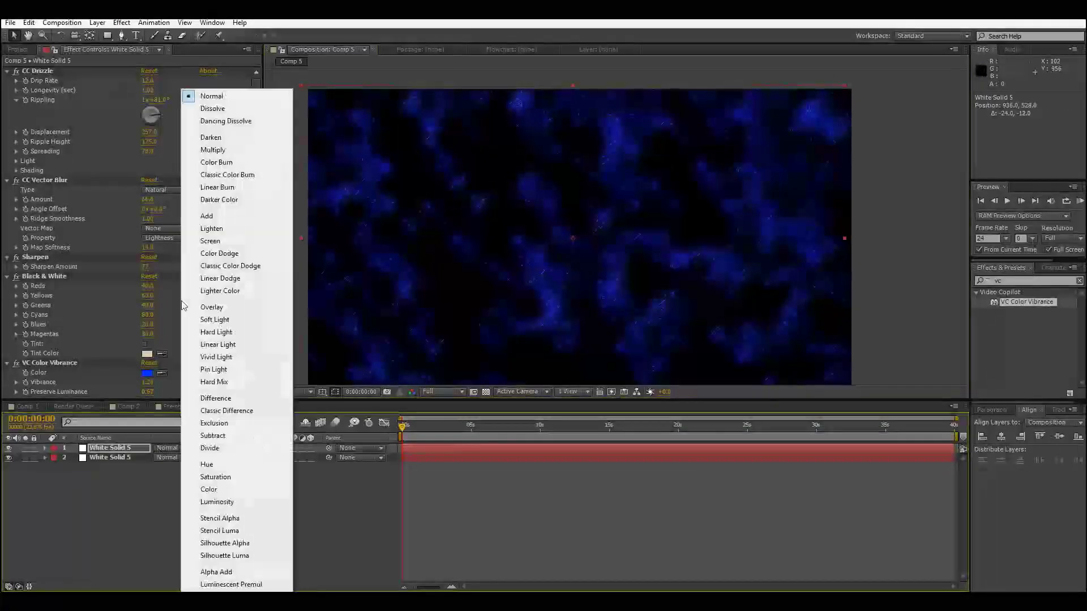
left_click(209, 212)
mouse_move(555, 298)
left_mouse_down()
mouse_move(586, 275)
mouse_move(578, 317)
mouse_move(565, 297)
left_mouse_up()
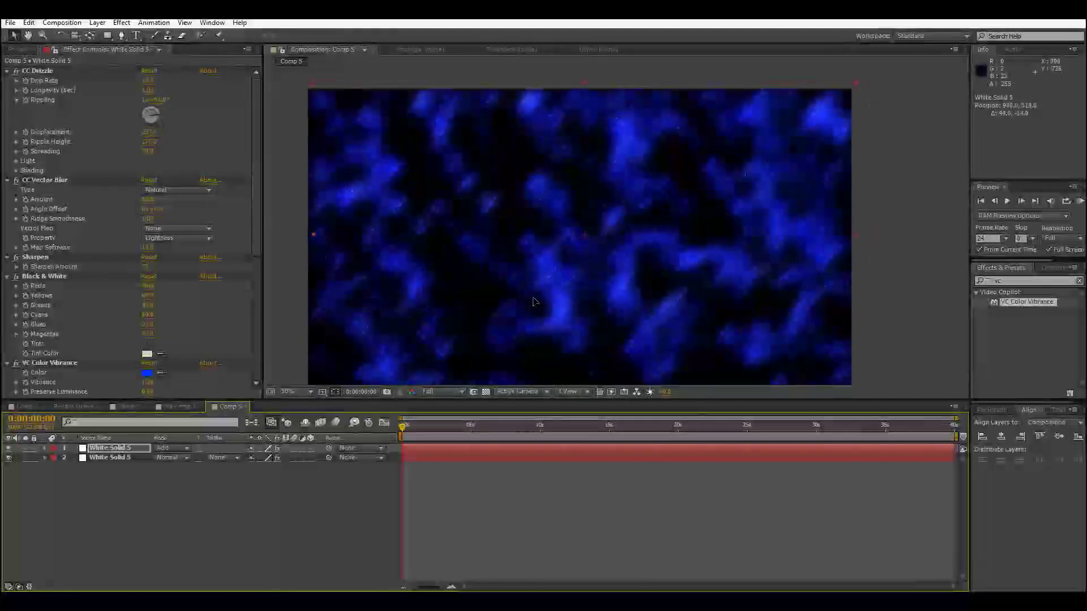
left_click_drag(460, 303, 405, 323)
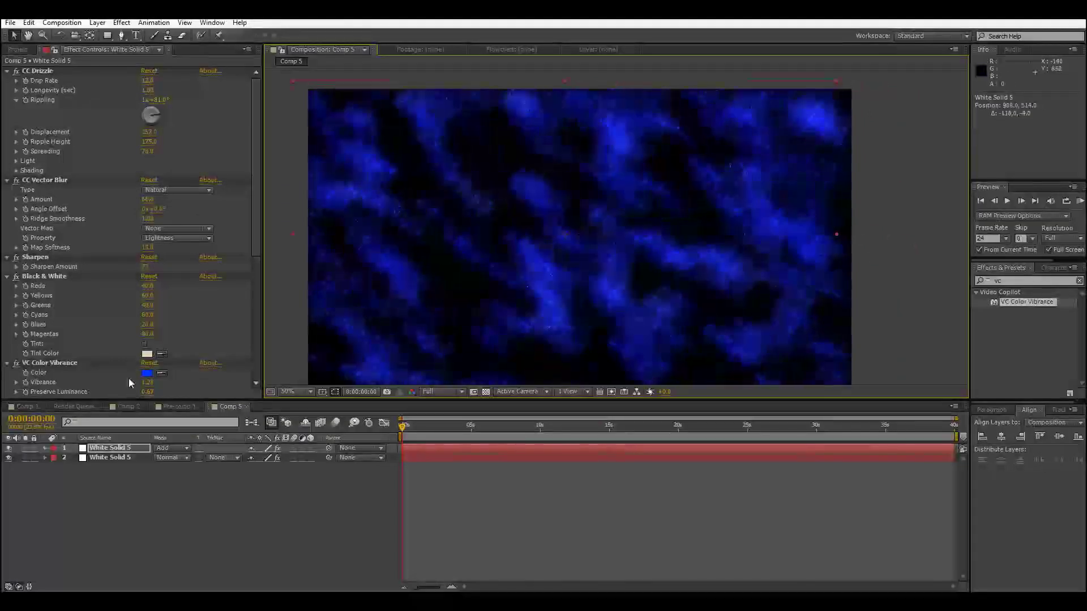
Change VC Color Vibrance's color on the duplicated solid to light red FF4343
left_click(146, 372)
mouse_move(306, 314)
left_mouse_down()
mouse_move(308, 235)
mouse_move(277, 254)
mouse_move(266, 195)
left_mouse_up()
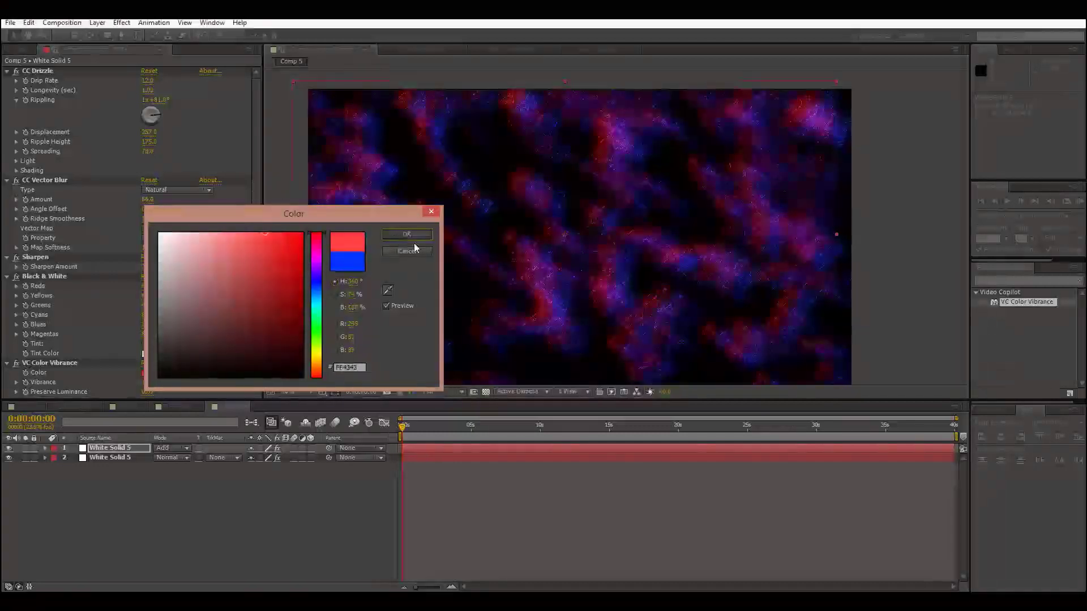
left_click(407, 234)
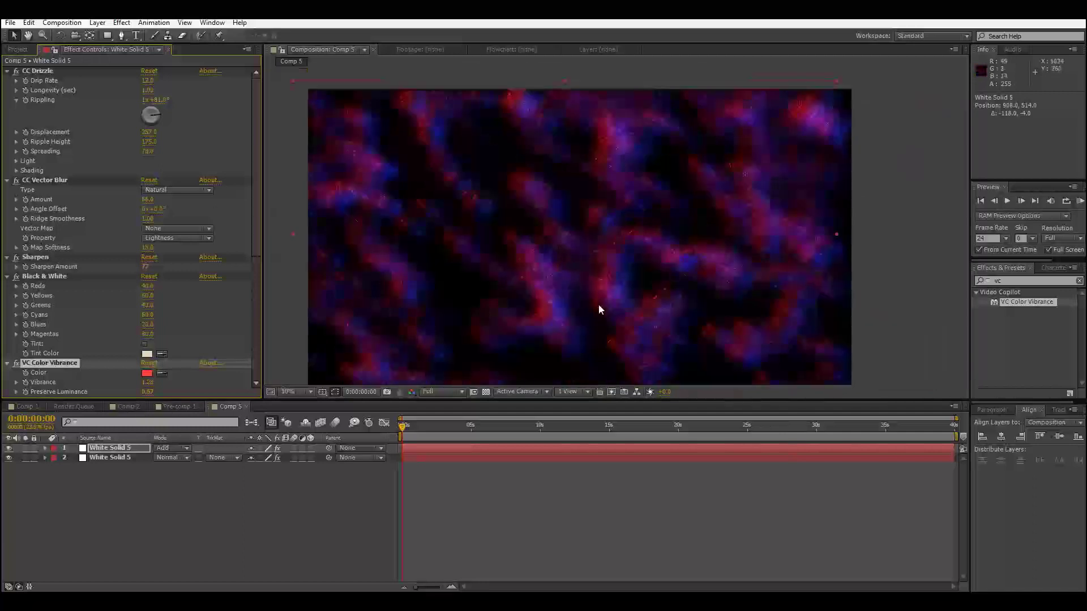
Duplicate the red solid, shift the copy up and to the left, and scale it to about 125%
left_click(100, 452)
key("ctrl+d")
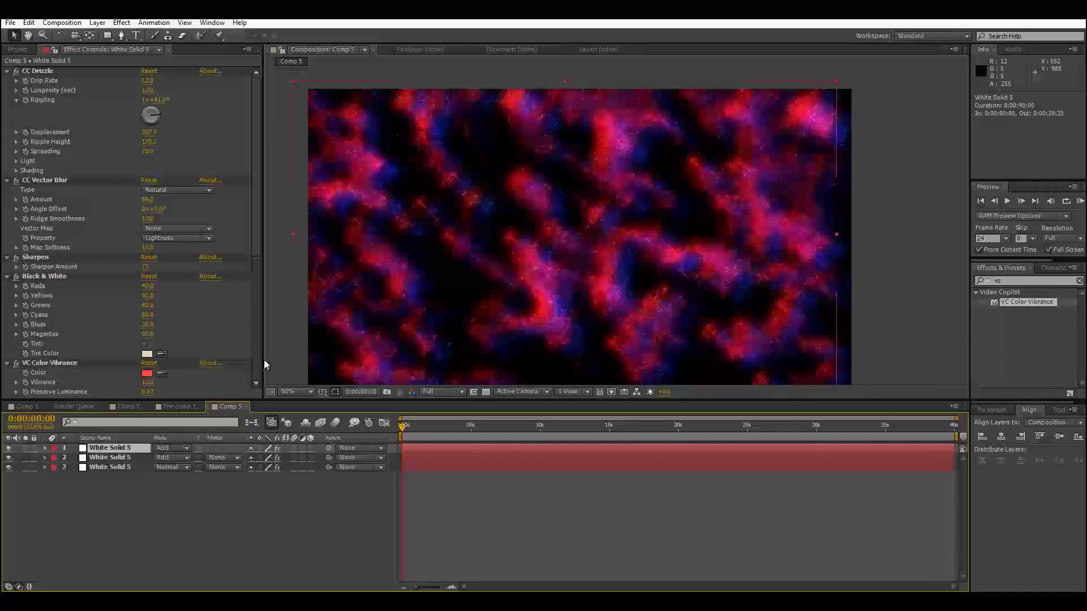
left_click_drag(546, 289, 526, 279)
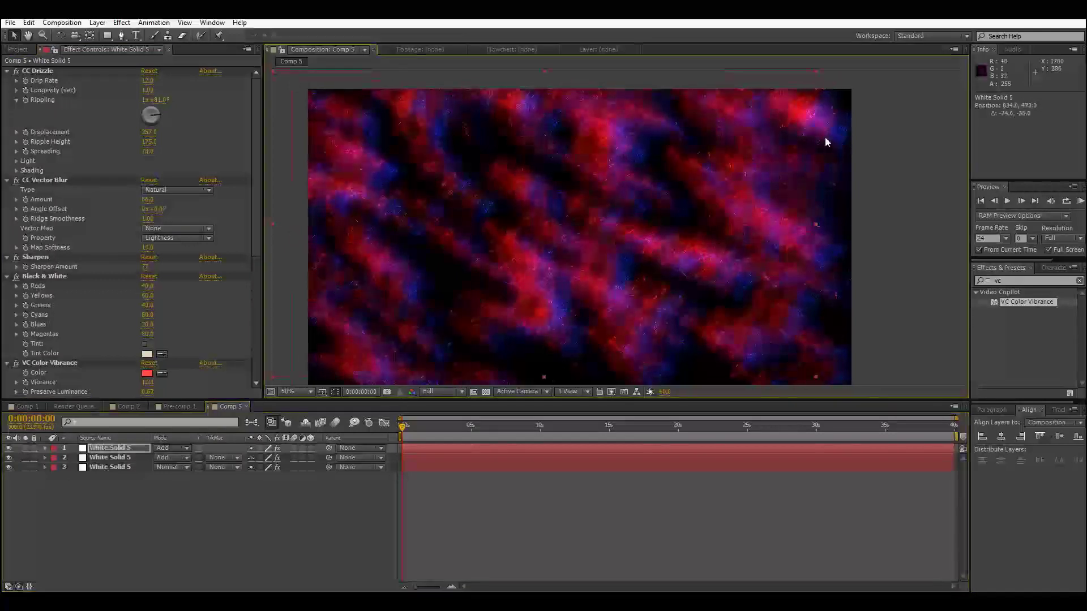
left_click_drag(815, 71, 877, 41)
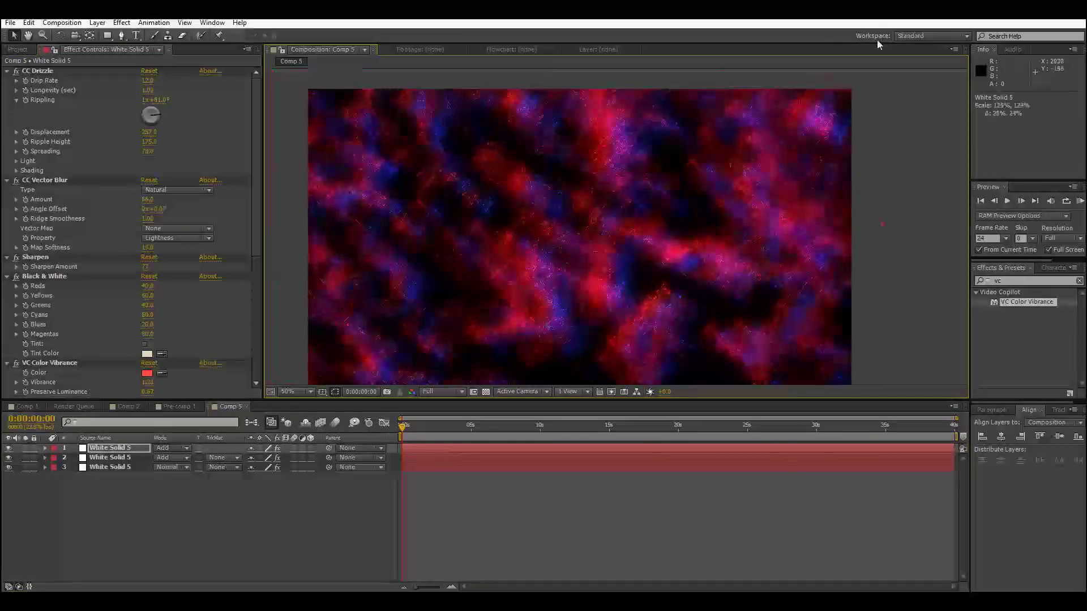
Change VC Color Vibrance's color on the newest solid copy to a saturated green
left_click(146, 373)
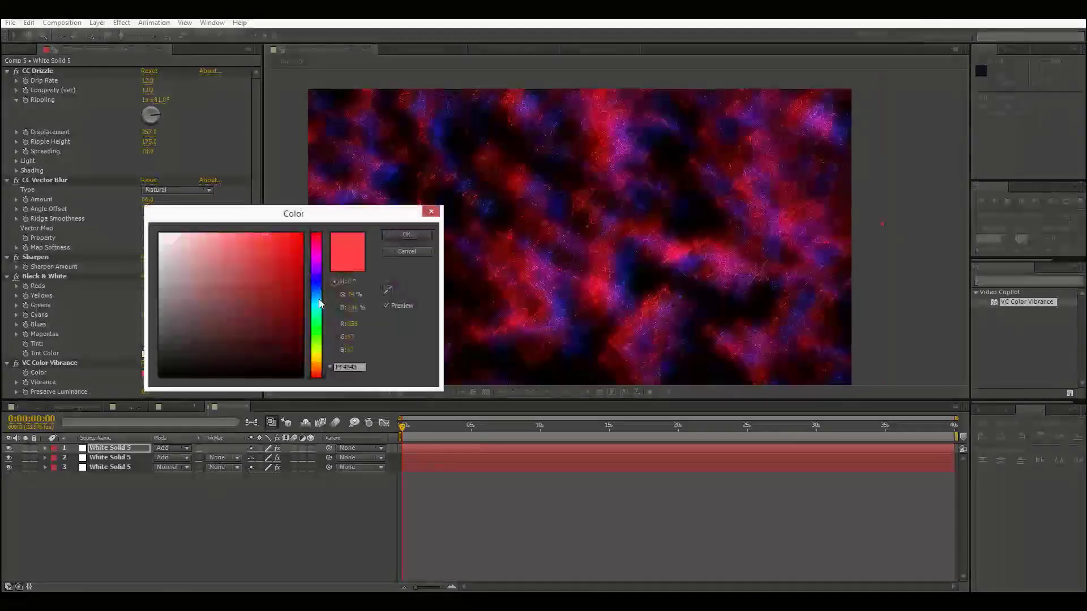
left_click_drag(320, 303, 315, 337)
left_click_drag(291, 284, 321, 183)
left_click(416, 238)
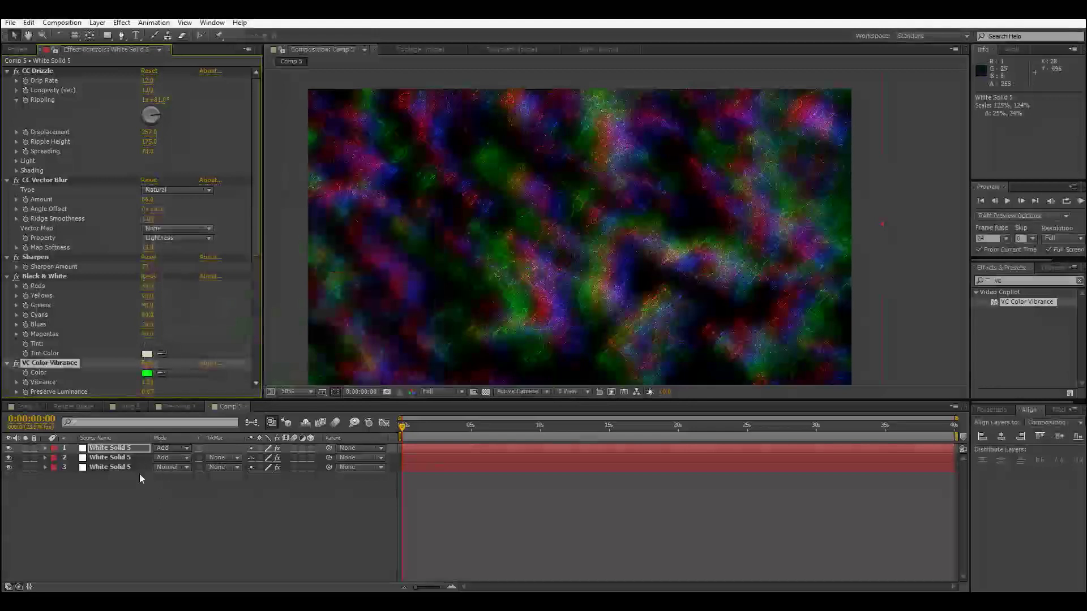
Duplicate the green solid, move the copy down and to the right, enlarge it and rotate it about 23°
key("ctrl+d")
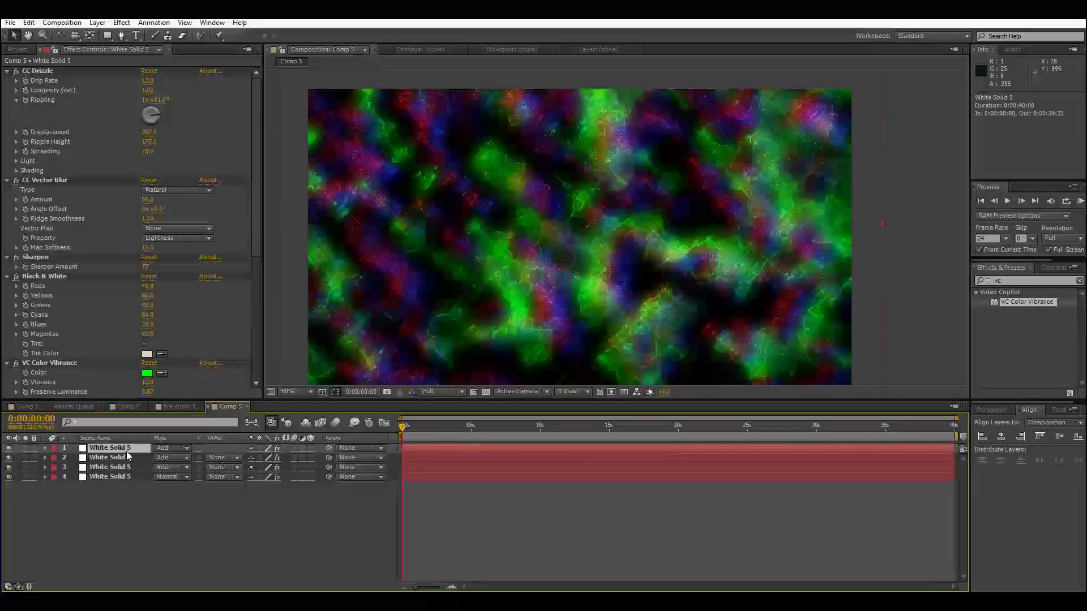
left_click_drag(505, 232, 618, 308)
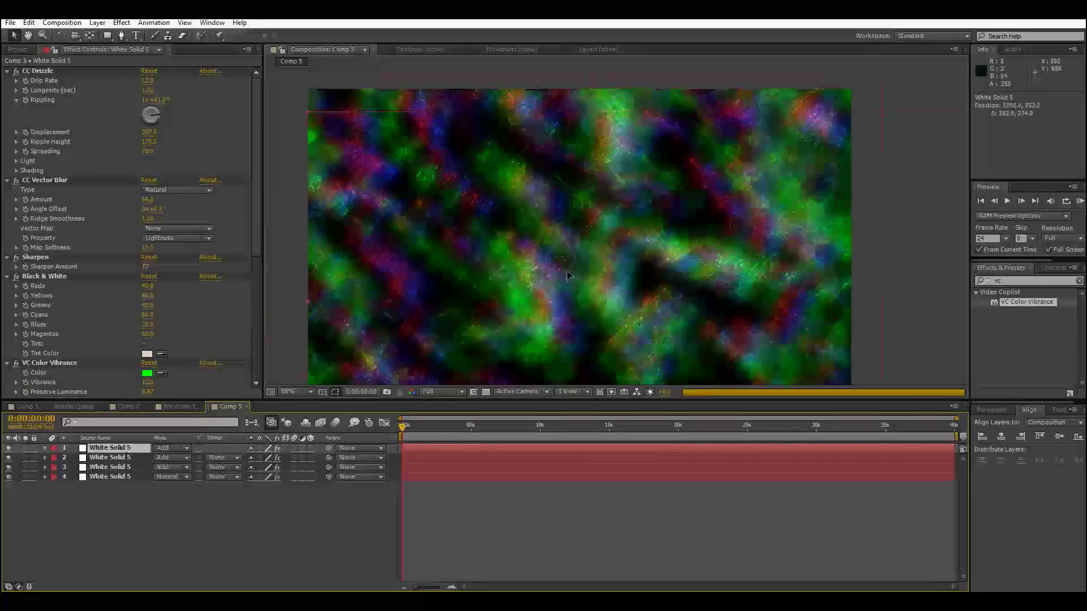
scroll(679, 198, "down", 2)
left_click_drag(802, 168, 877, 126)
key("w")
left_click_drag(758, 292, 774, 318)
key("v")
scroll(731, 235, "up", 2)
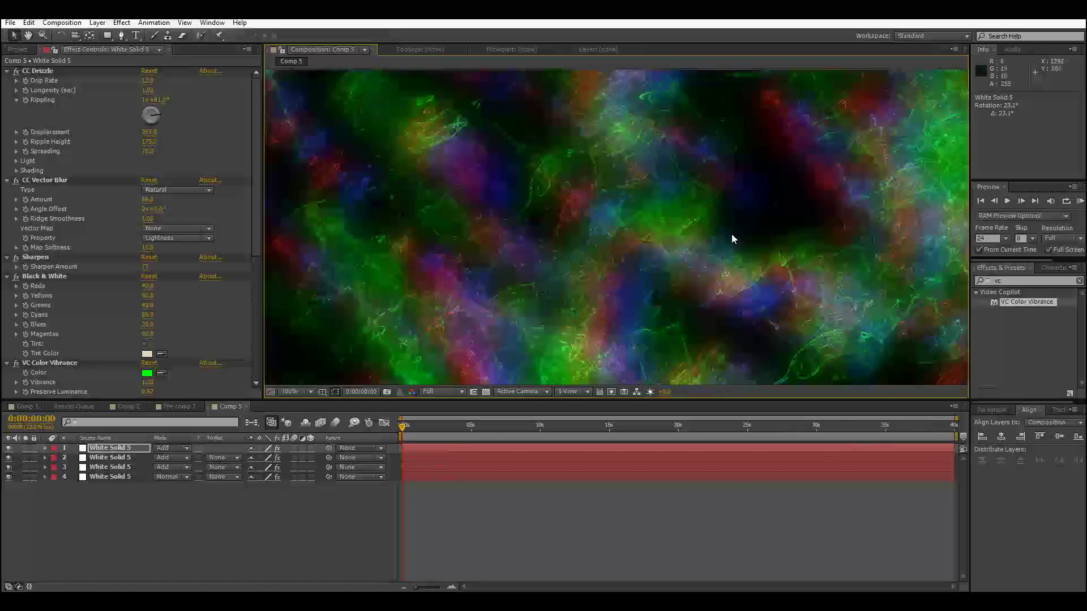
Add a new adjustment layer above all the colored solids
scroll(612, 252, "up", 1)
scroll(607, 253, "down", 3)
scroll(605, 251, "up", 1)
mouse_move(607, 243)
left_mouse_down()
mouse_move(614, 221)
mouse_move(615, 236)
left_mouse_up()
right_click(104, 542)
mouse_move(170, 419)
left_click(342, 510)
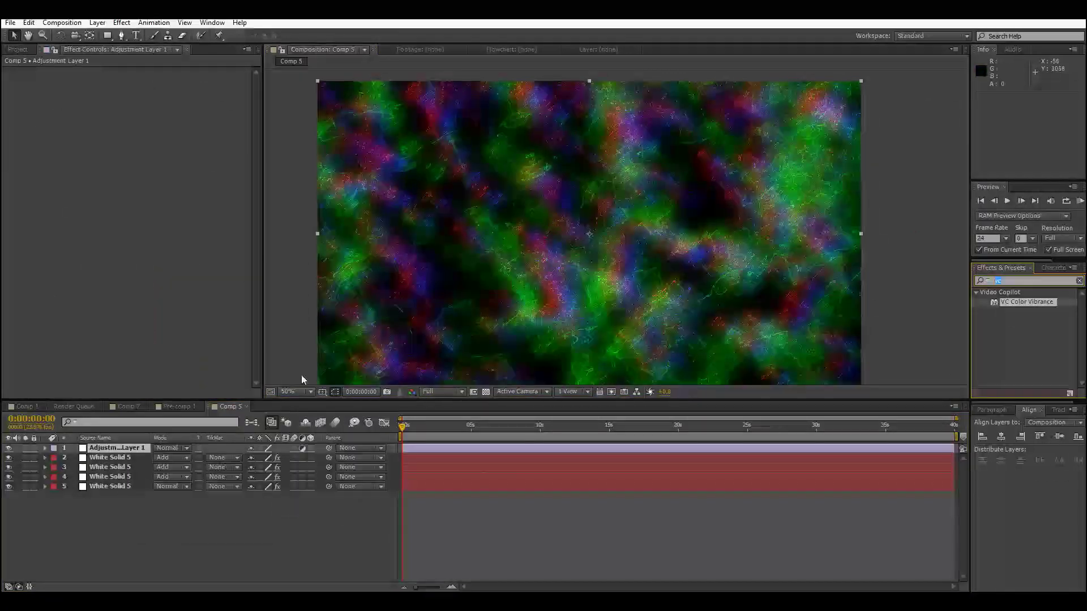
Apply the Stylize Glow effect to the adjustment layer, greatly widen its glow radius and lower its threshold
type("glow")
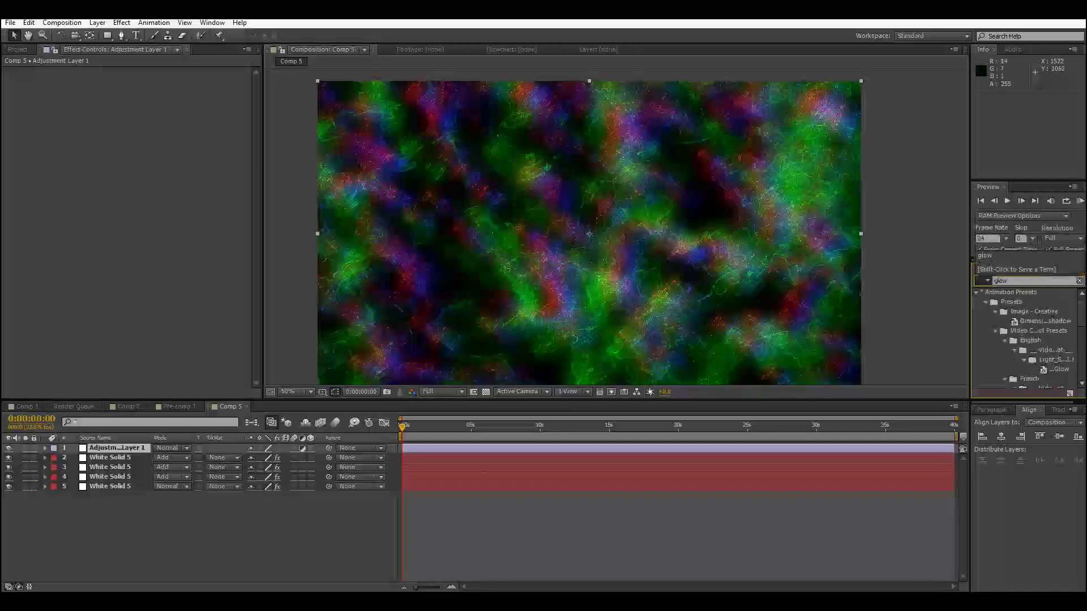
scroll(1042, 320, "down", 6)
left_click_drag(1007, 343, 253, 454)
left_click_drag(649, 339, 130, 449)
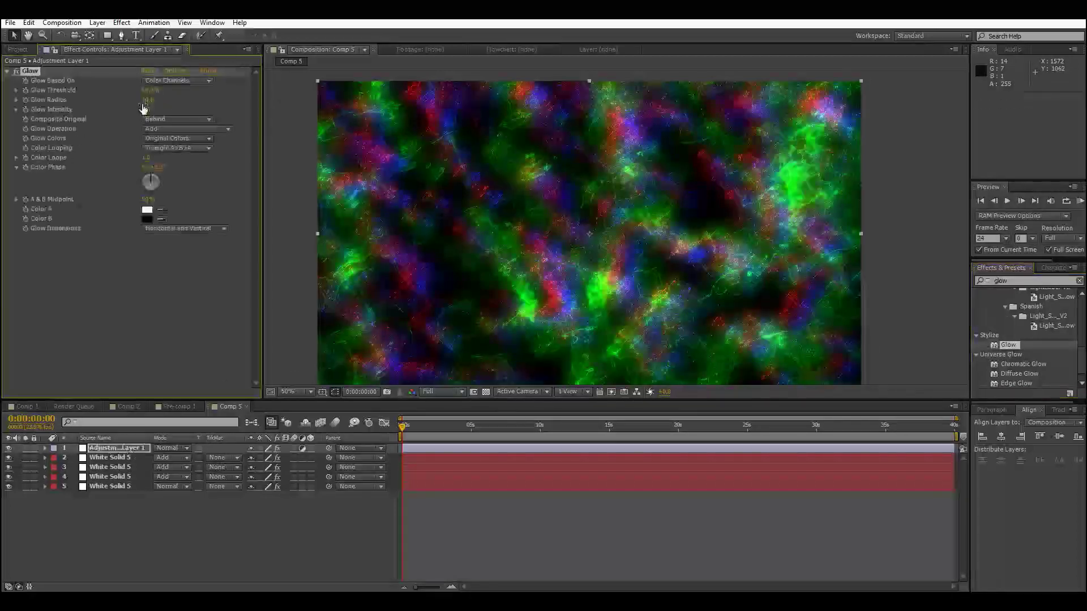
left_click_drag(151, 99, 247, 91)
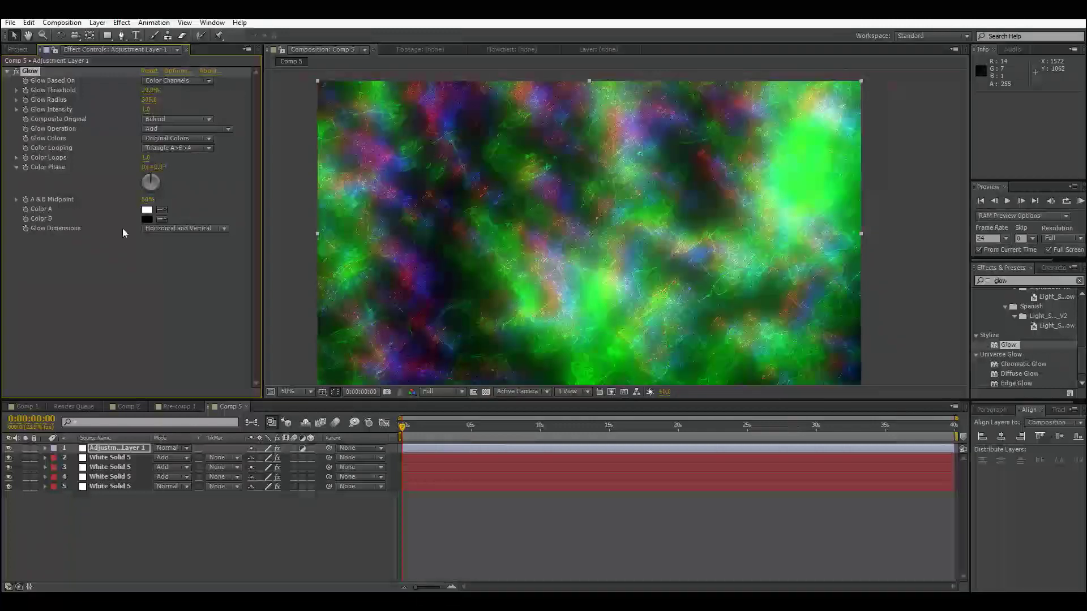
Duplicate the topmost green solid and change the copy's VC Color Vibrance color to pure red FF0000
left_click(110, 458)
key("ctrl+d")
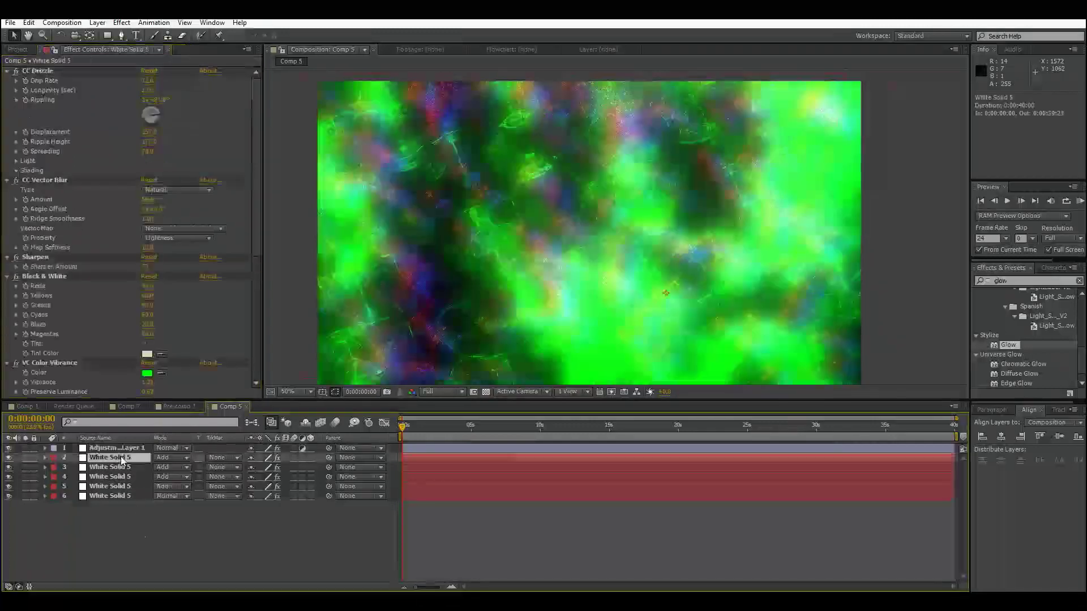
left_click(147, 373)
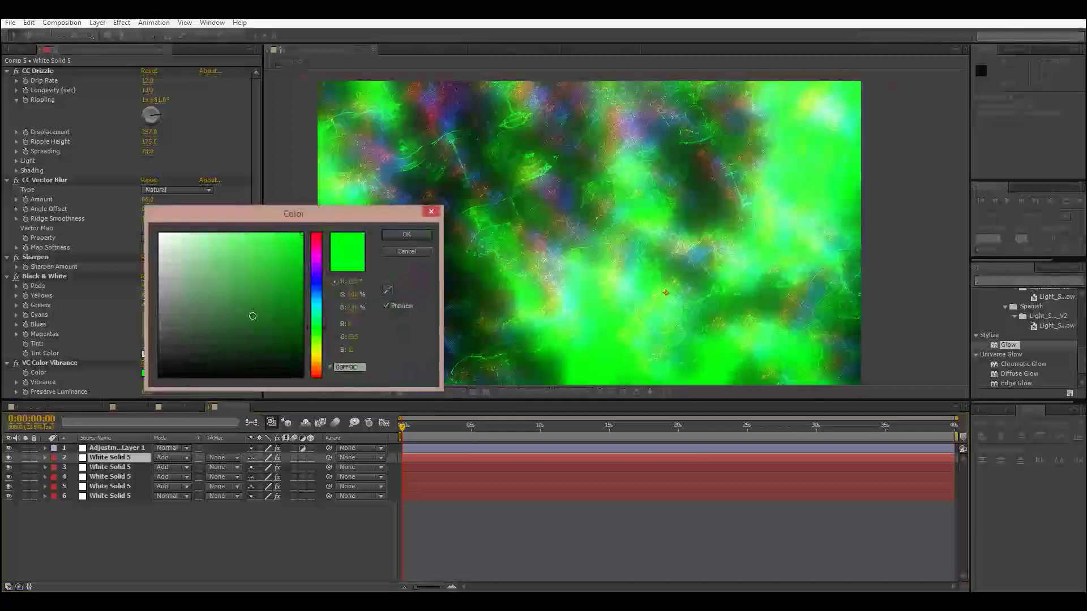
left_click_drag(325, 276, 338, 205)
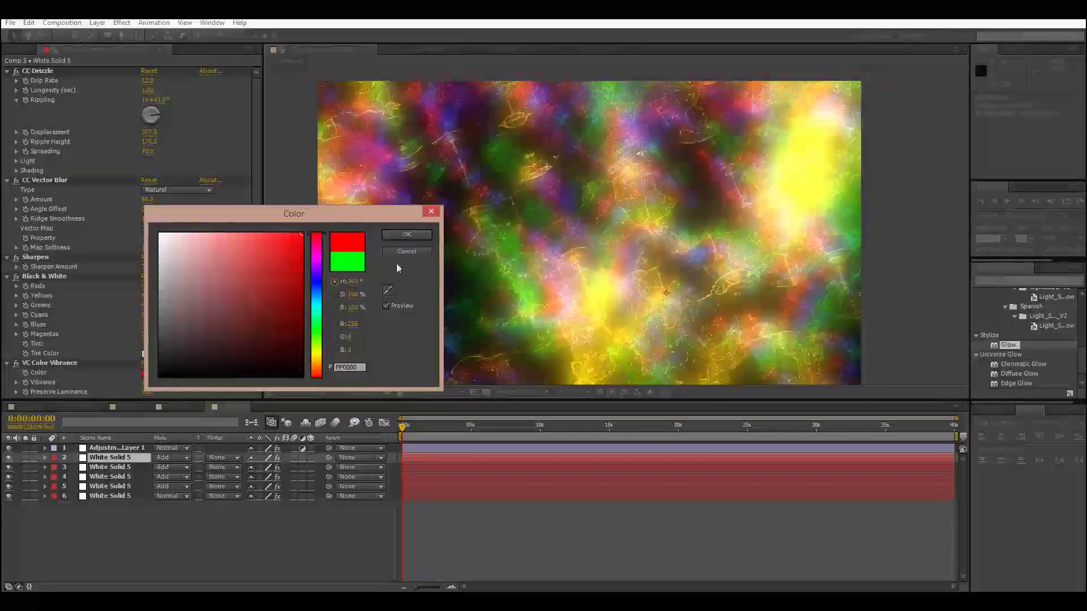
left_click(406, 235)
Move the pure red solid slightly down and to the right, scale it down and deselect it
left_click_drag(528, 234, 585, 270)
scroll(586, 270, "down", 3)
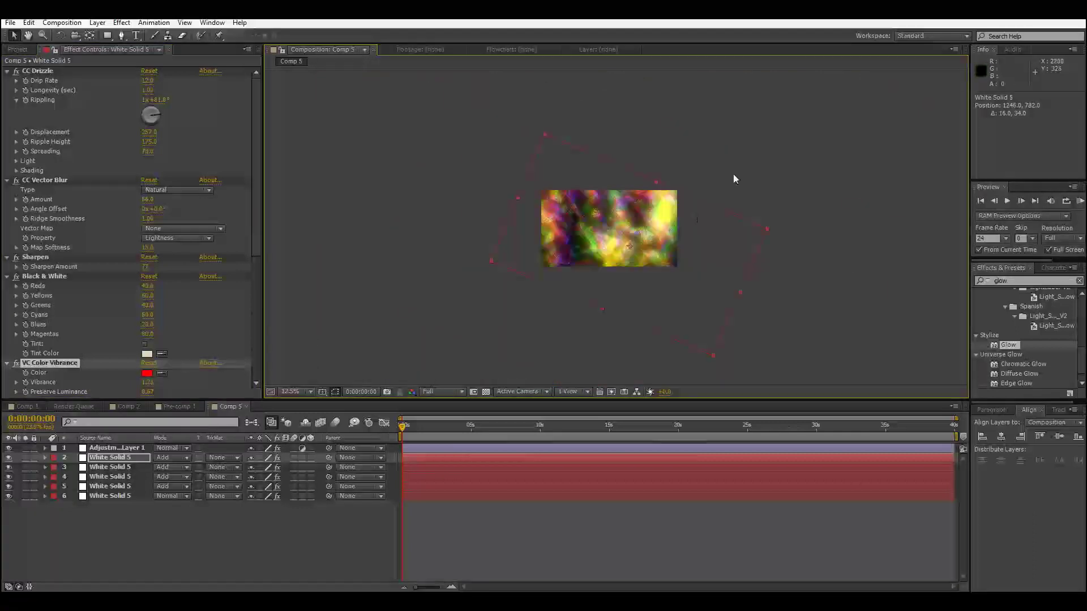
left_click_drag(765, 232, 689, 226)
left_click(752, 164)
scroll(740, 208, "up", 3)
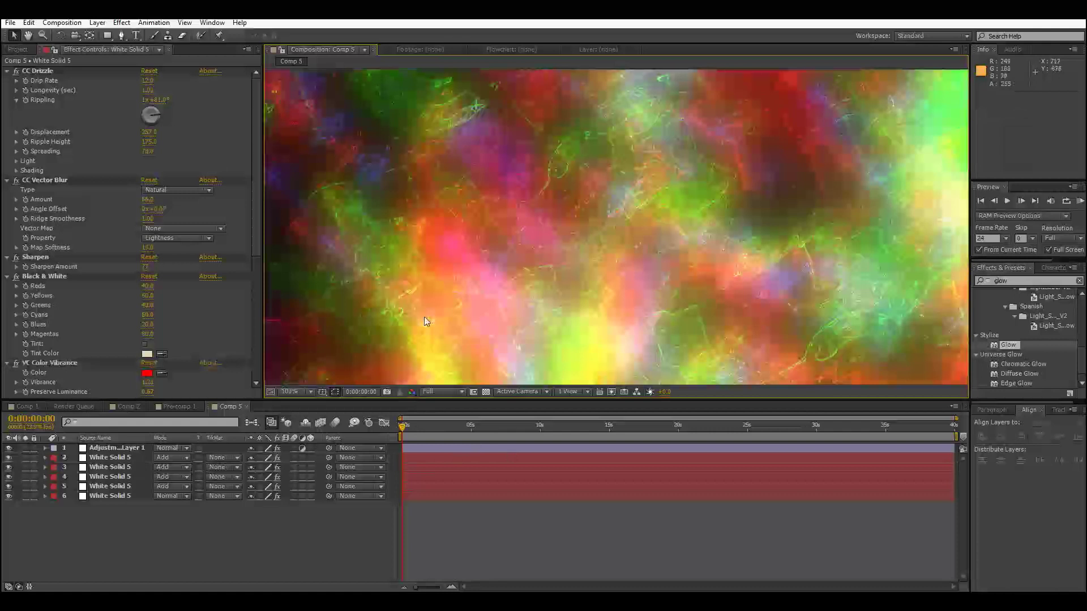
Pre-compose the adjustment layer and all five solids as Pre-comp 2, moving all attributes into the new composition
left_click_drag(199, 526, 143, 448)
right_click(145, 451)
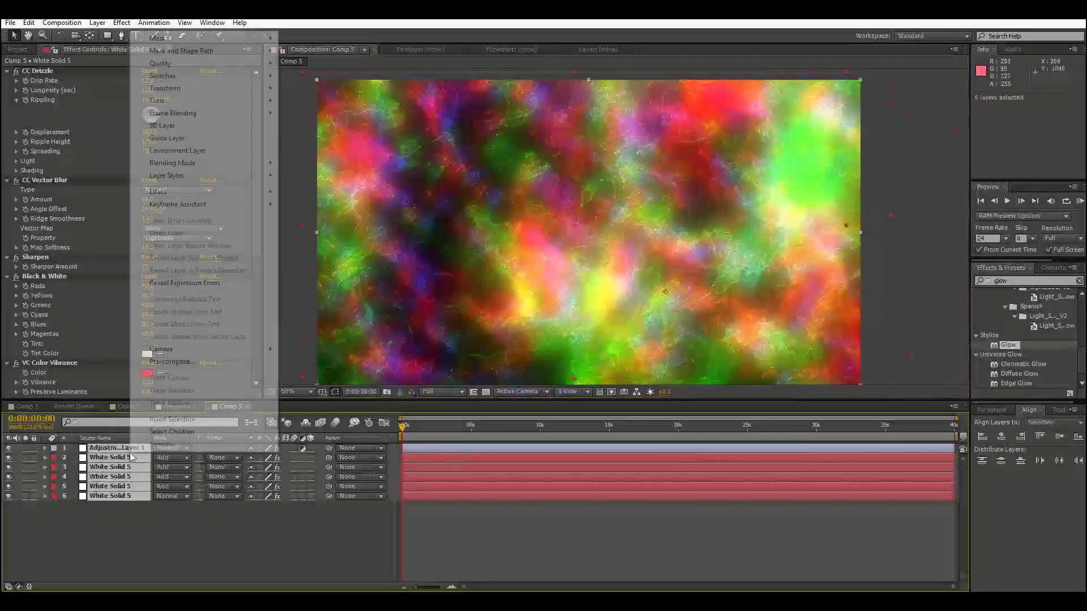
left_click(172, 363)
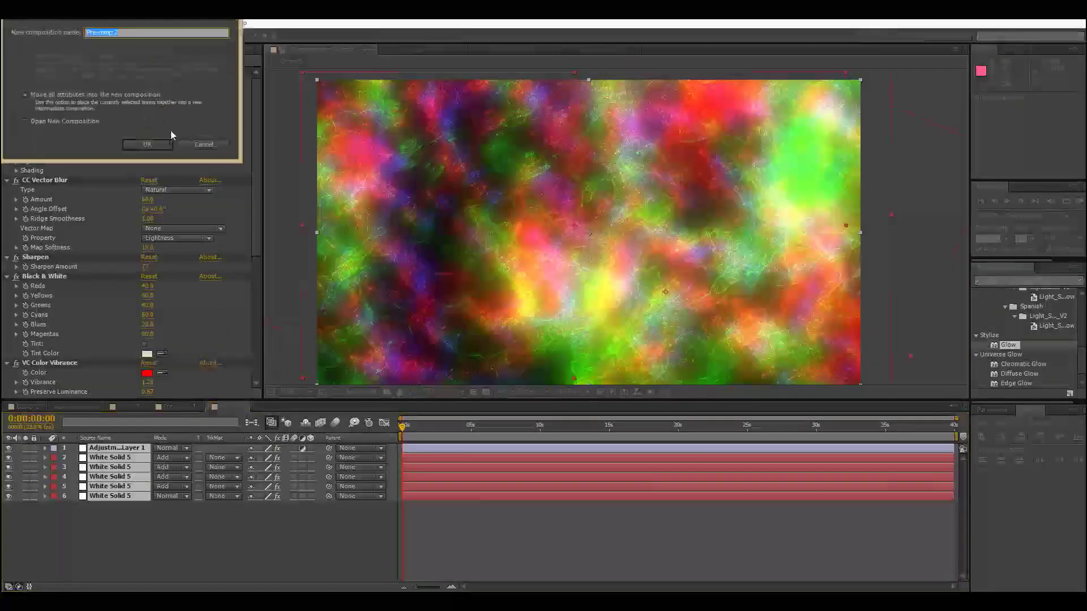
left_click(148, 145)
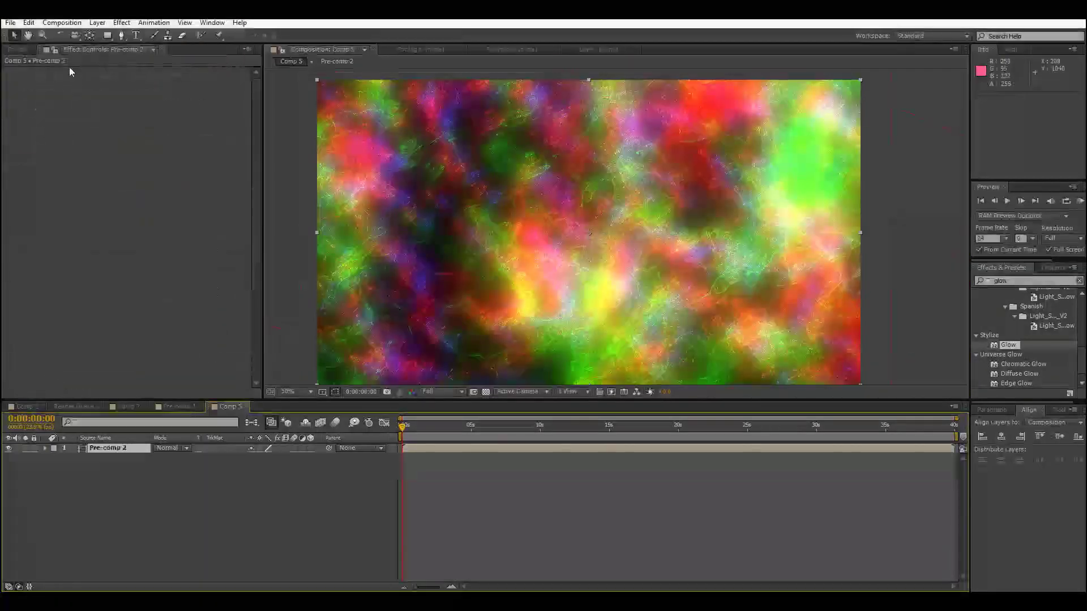
Add a white text layer reading "DANSE" over the pre-composed texture
left_click(136, 36)
left_click(421, 260)
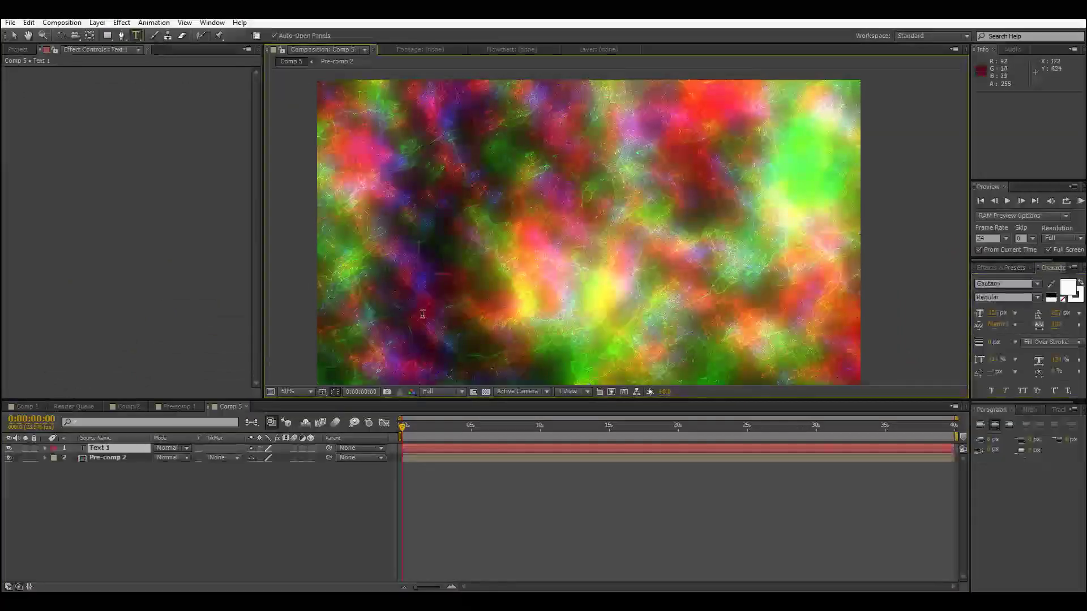
type("Da")
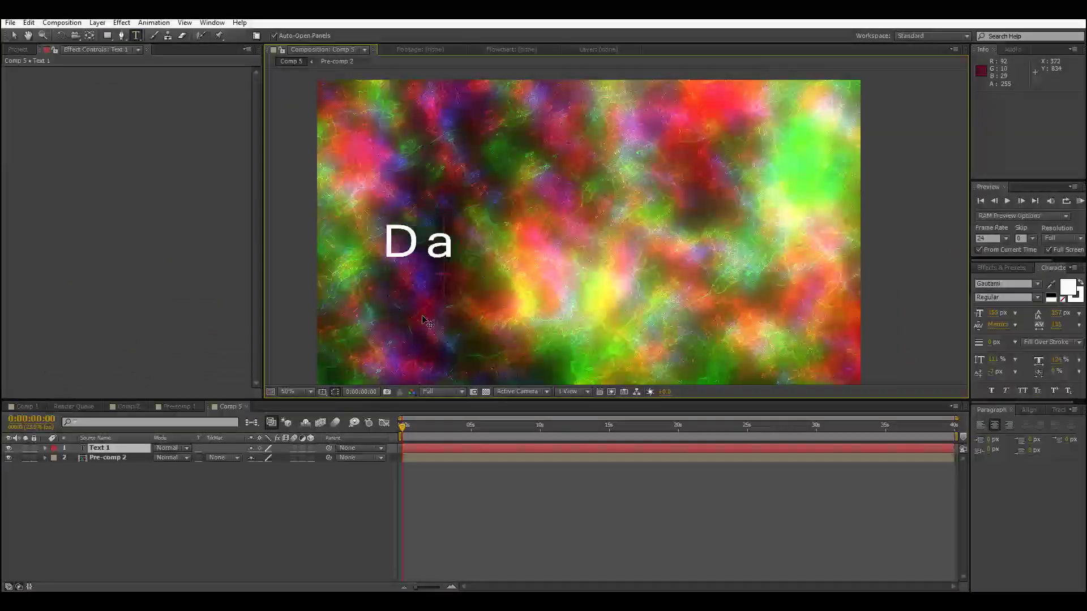
type("nce")
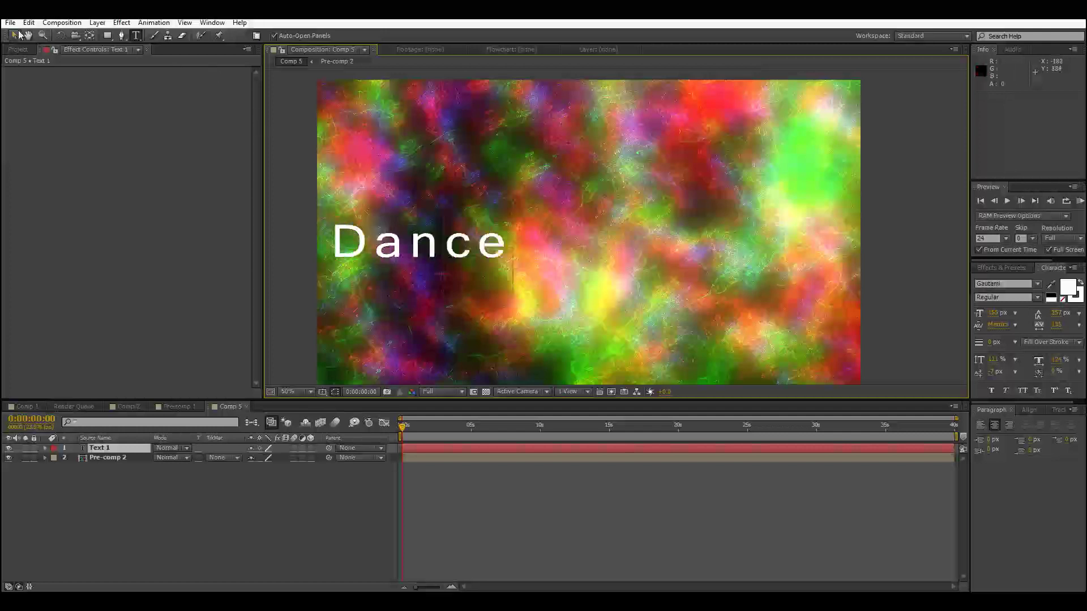
left_click_drag(374, 252, 509, 278)
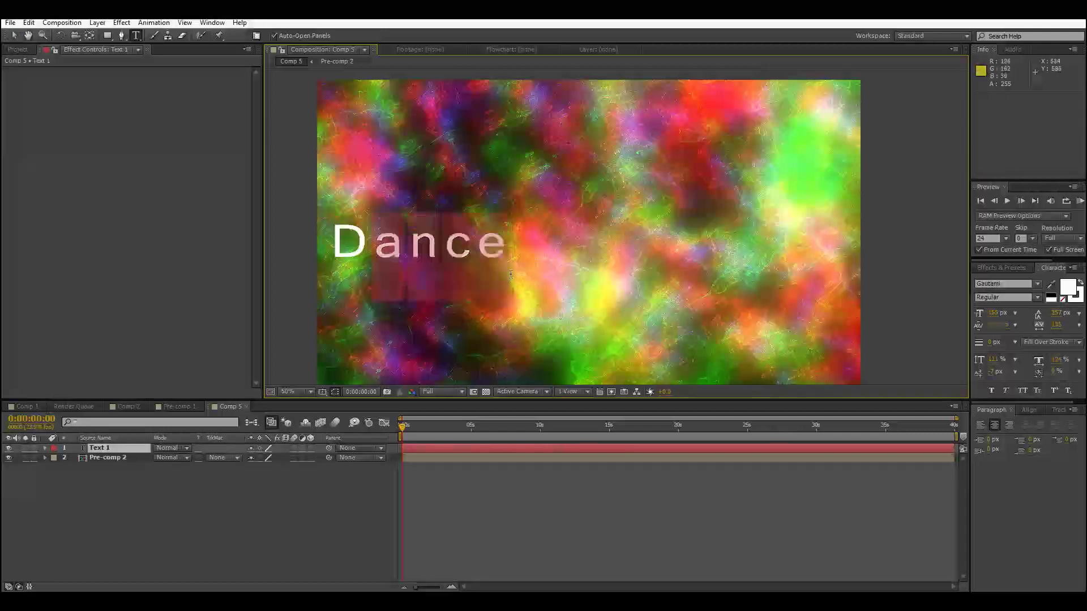
type("ANSE")
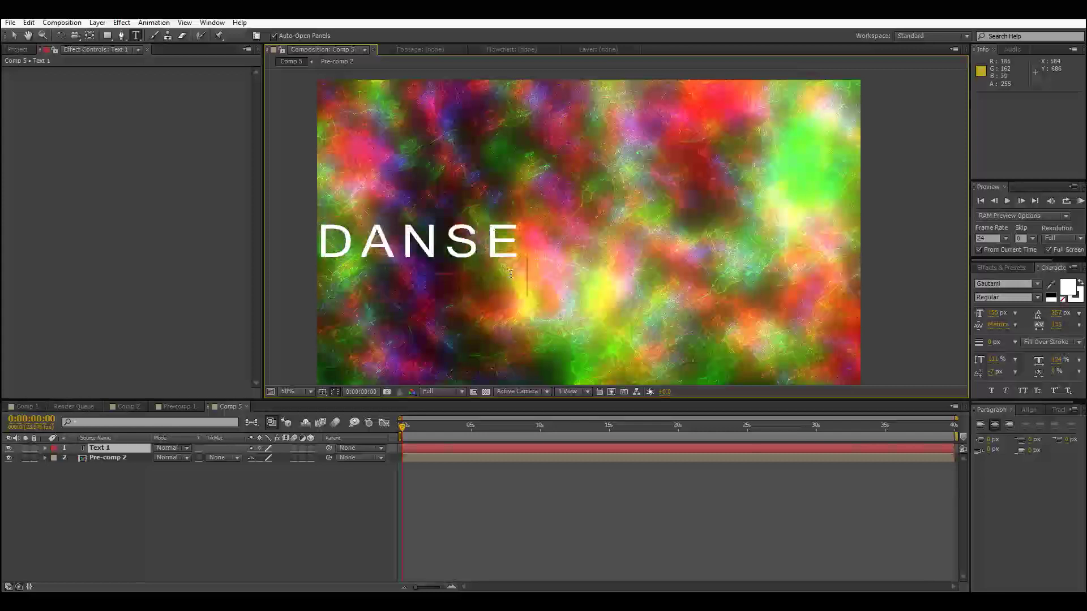
Replace the S in the text with a C so it reads "DANCE", and finish editing
left_click_drag(443, 246, 475, 246)
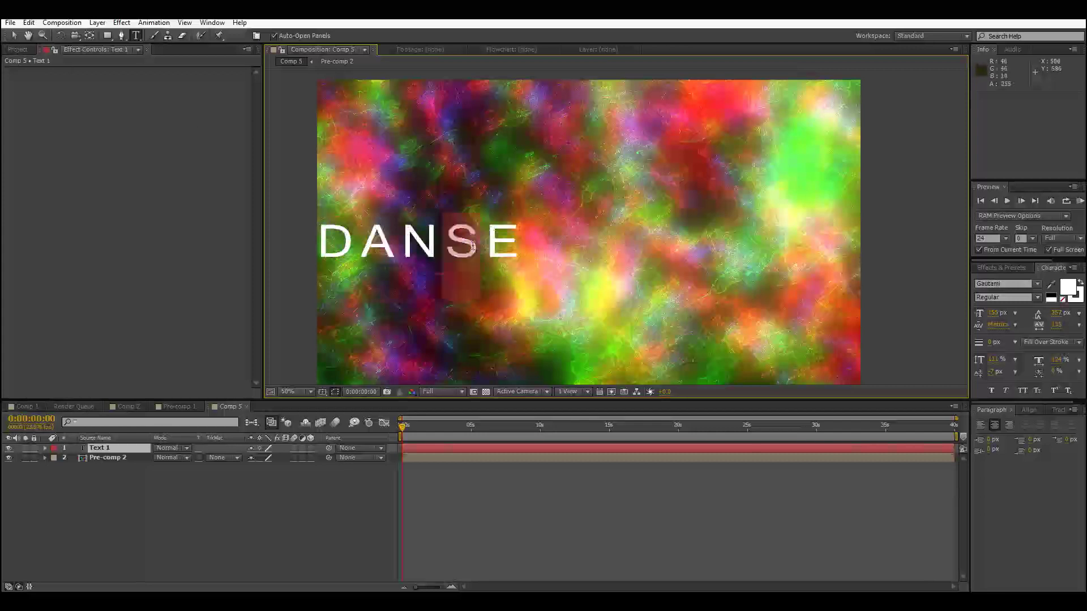
type("C")
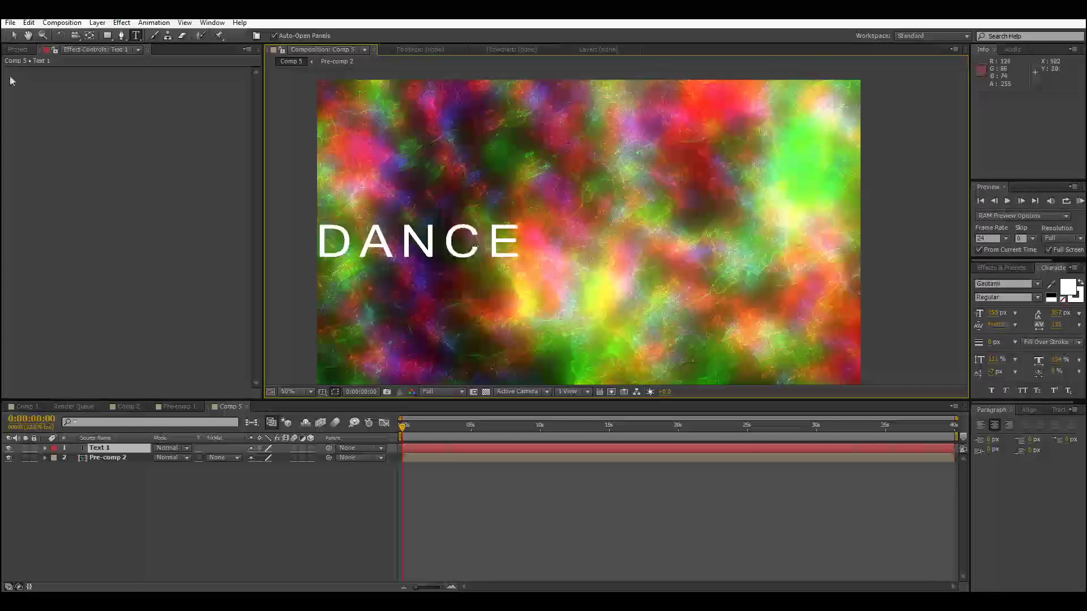
left_click(13, 36)
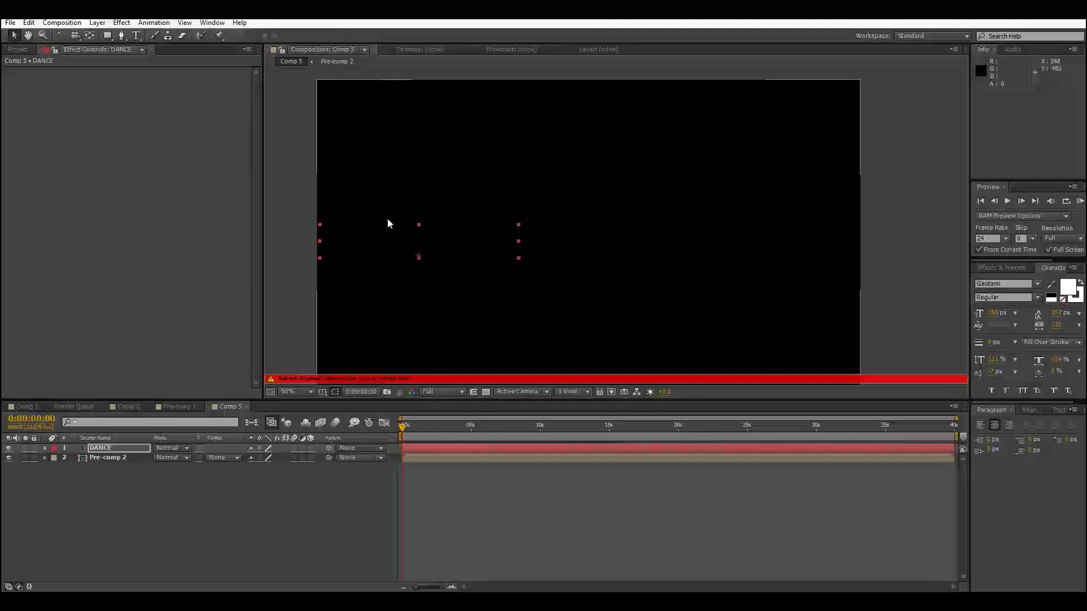
Re-enable screen refresh, enlarge the DANCE text to nearly the full frame width, center it and deselect it
key("Caps_Lock")
left_click_drag(521, 225, 685, 179)
left_click_drag(586, 216, 762, 257)
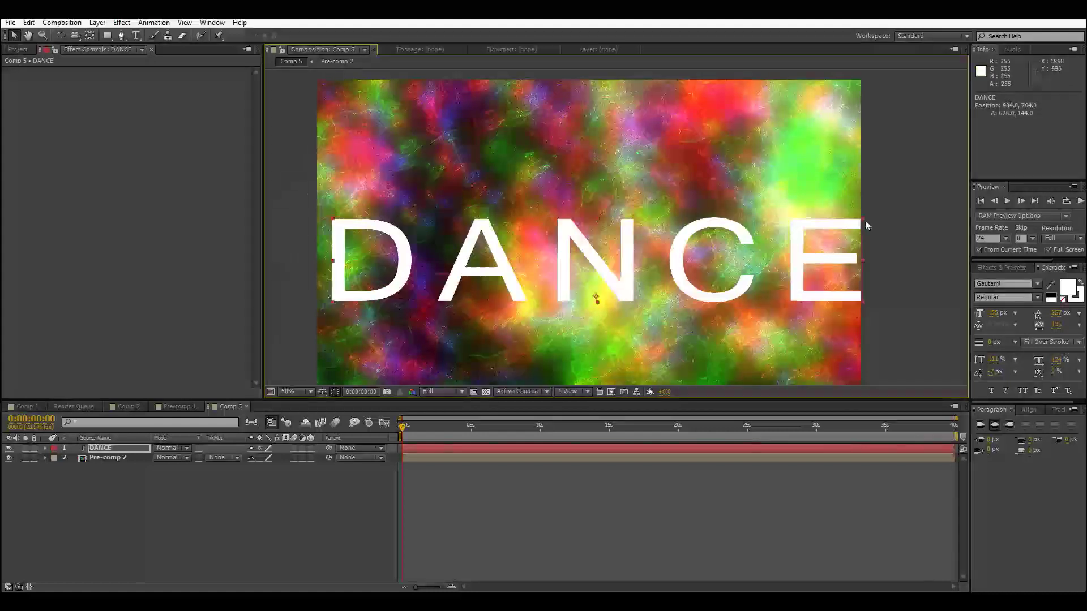
left_click_drag(863, 219, 777, 226)
left_click(890, 235)
Set the track matte of Pre-comp 2 to Alpha Matte "DANCE"
left_click(218, 457)
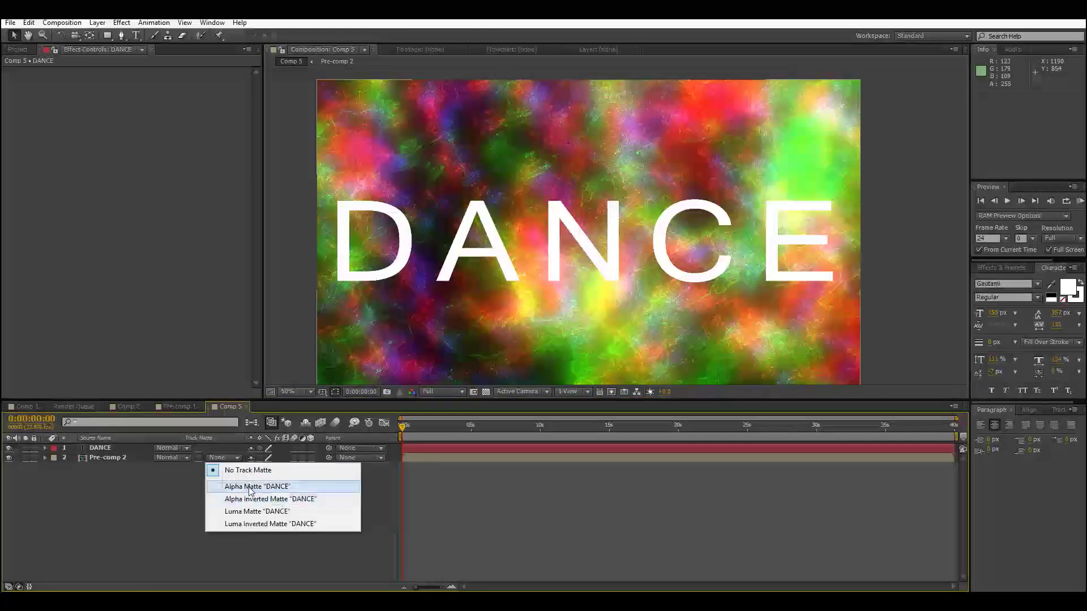
left_click(249, 486)
Examine the colored texture inside the DANCE letters up close and across the full frame
scroll(774, 289, "up", 1)
scroll(572, 284, "down", 1)
scroll(566, 284, "up", 1)
scroll(563, 282, "down", 1)
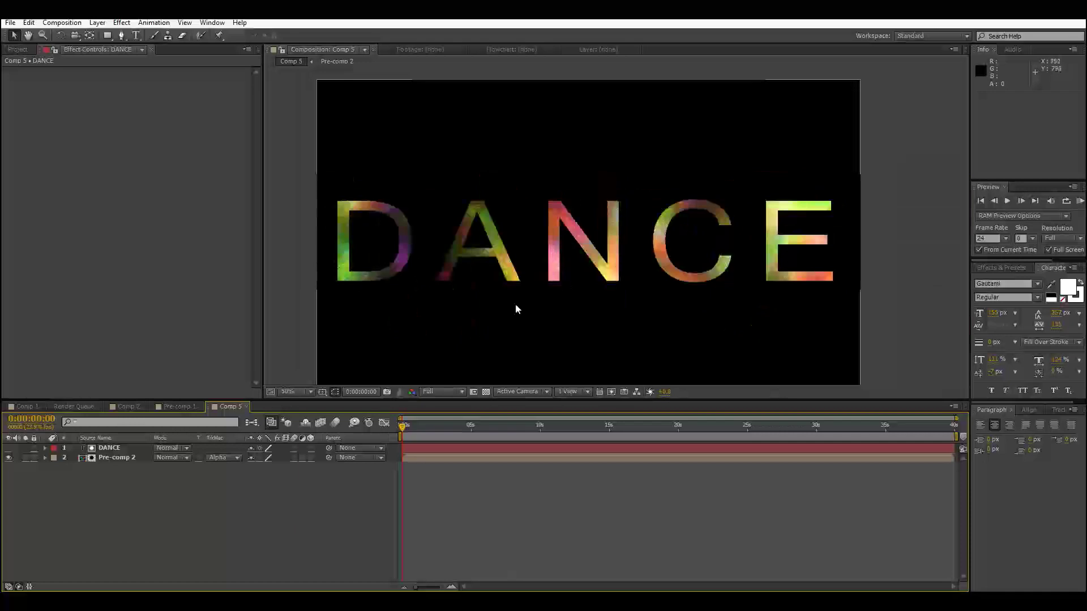
scroll(503, 293, "up", 2)
left_click_drag(497, 294, 870, 277)
left_click_drag(540, 313, 989, 264)
scroll(491, 320, "down", 1)
left_click_drag(614, 298, 444, 308)
scroll(489, 320, "down", 1)
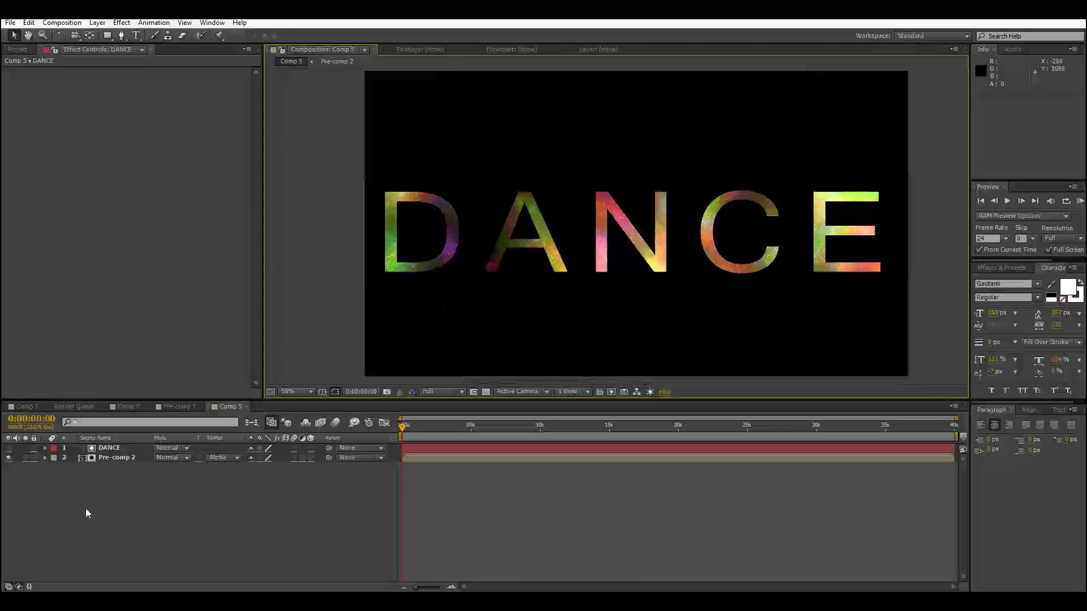
Duplicate Pre-comp 2 and mask the copy to a wide horizontal rectangular band above the DANCE text
left_click(103, 461)
key("ctrl+d")
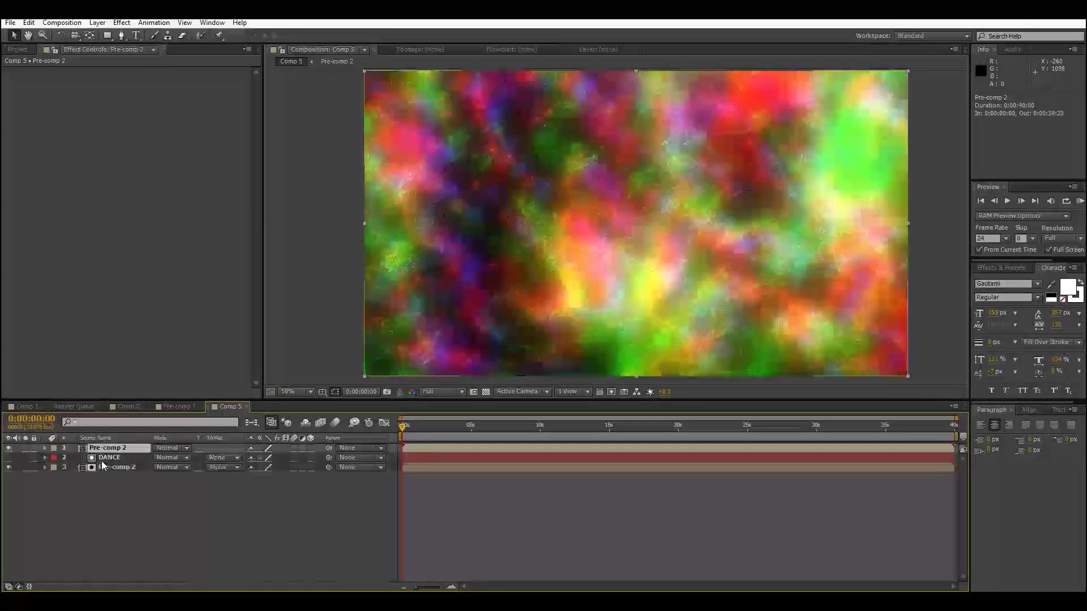
left_click(105, 35)
left_click_drag(321, 83, 936, 135)
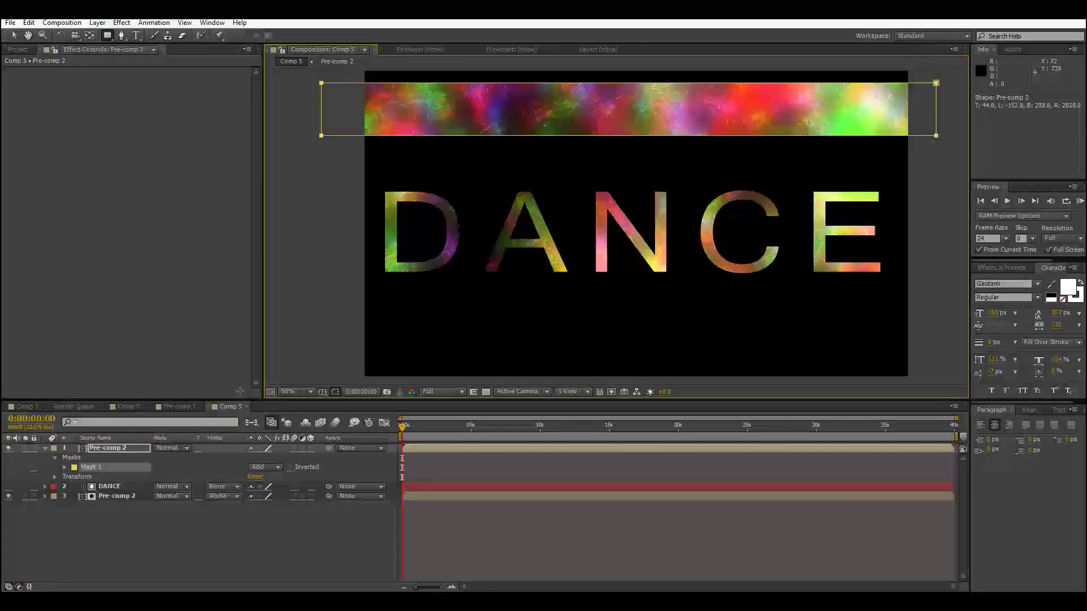
Feather the mask edges of the band above the text and set the layer's blending mode to Add
left_click(110, 449)
key("f")
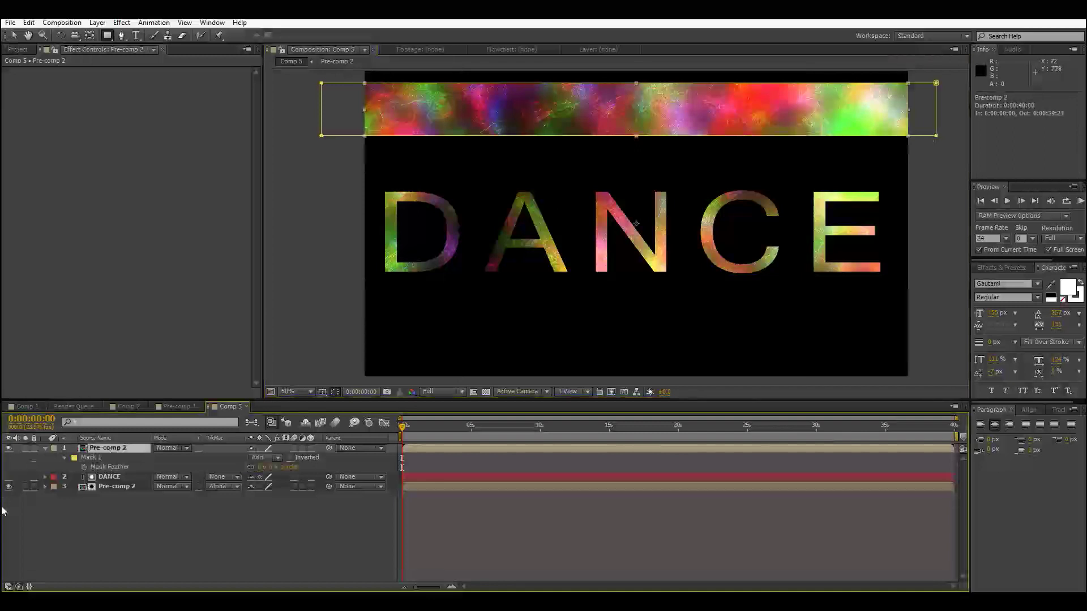
left_click_drag(262, 467, 289, 459)
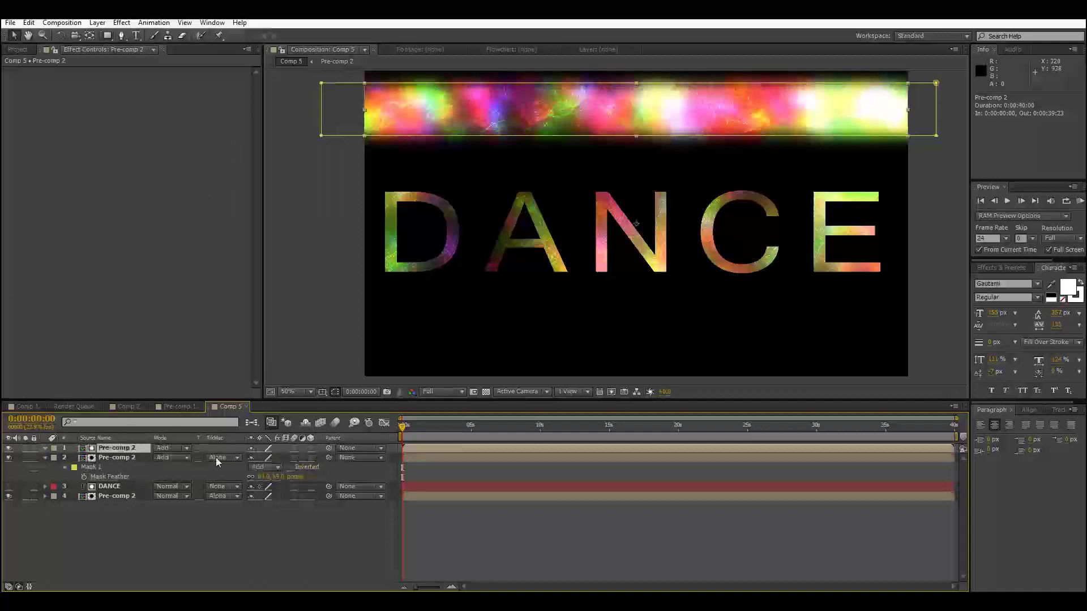
Set the second band layer to No Track Matte and duplicate the topmost band layer
left_click(216, 457)
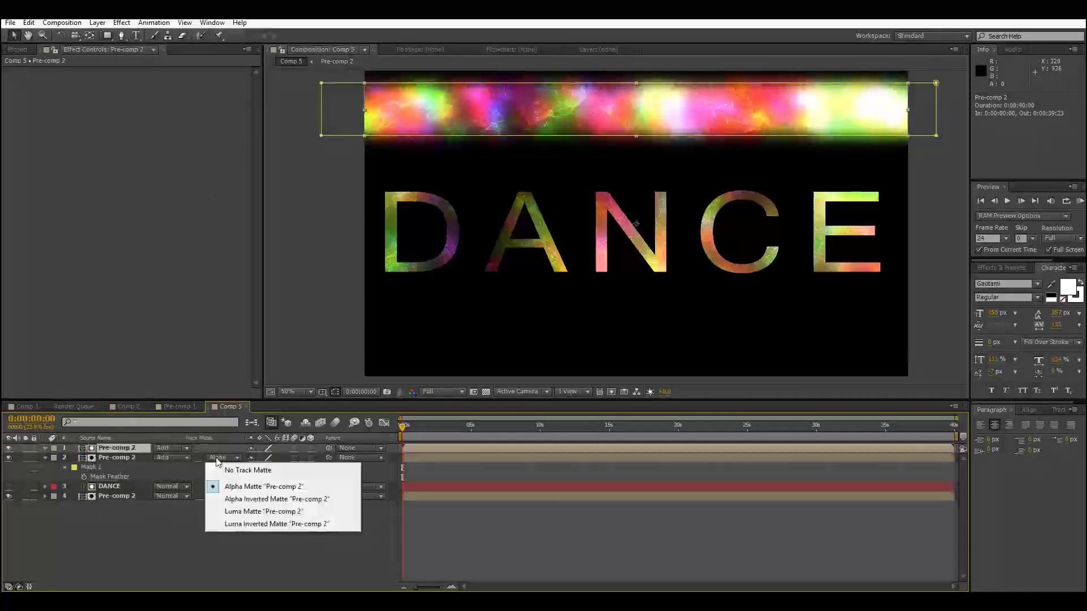
left_click(225, 471)
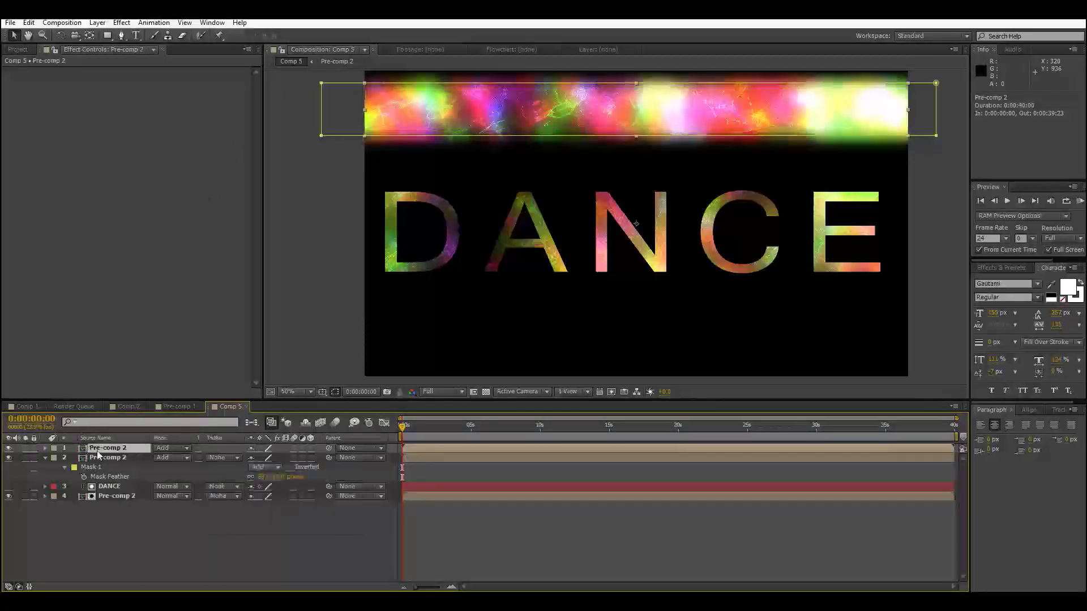
key("ctrl+d")
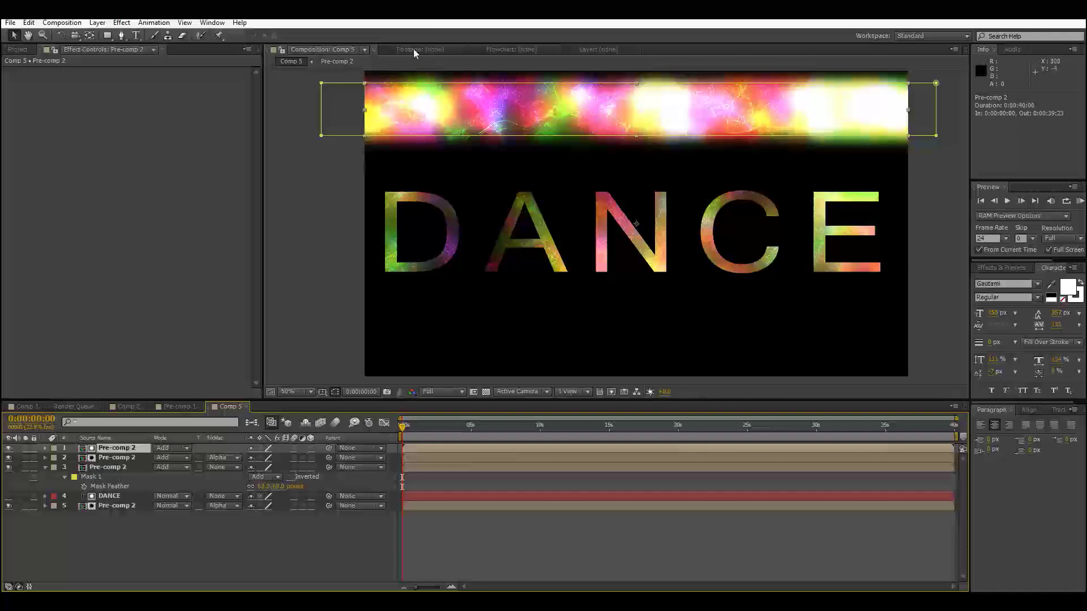
Move the topmost band straight down below the DANCE text, widen it slightly and deselect it
left_click_drag(532, 106, 529, 329)
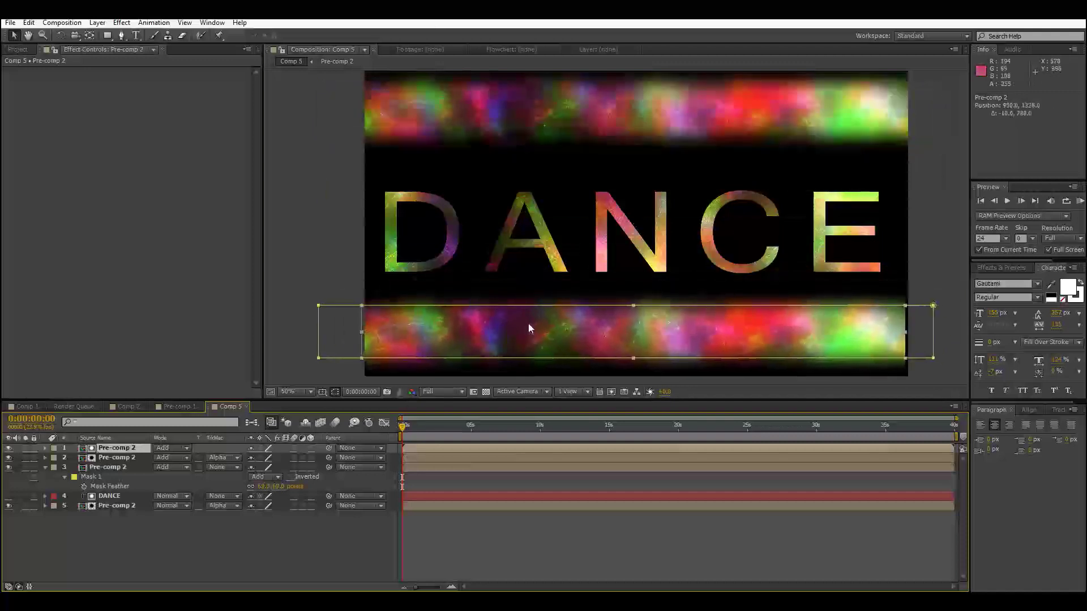
left_click_drag(905, 335, 914, 334)
left_click(926, 270)
Examine the vein details in the DANCE letters and the upper texture band at high magnification
scroll(904, 288, "up", 1)
scroll(761, 294, "down", 1)
scroll(730, 293, "up", 1)
left_click_drag(708, 293, 778, 339)
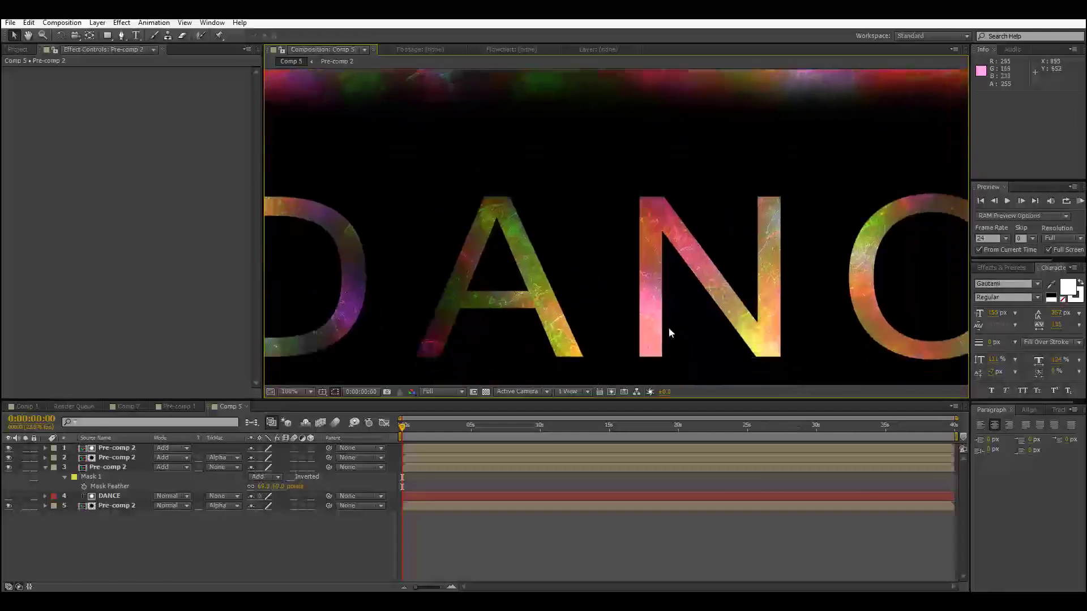
scroll(615, 294, "down", 1)
scroll(603, 288, "up", 2)
scroll(600, 283, "up", 1)
left_click_drag(450, 314, 776, 279)
left_click_drag(580, 290, 773, 163)
scroll(718, 204, "down", 2)
left_click_drag(668, 235, 513, 254)
left_click_drag(547, 348, 664, 444)
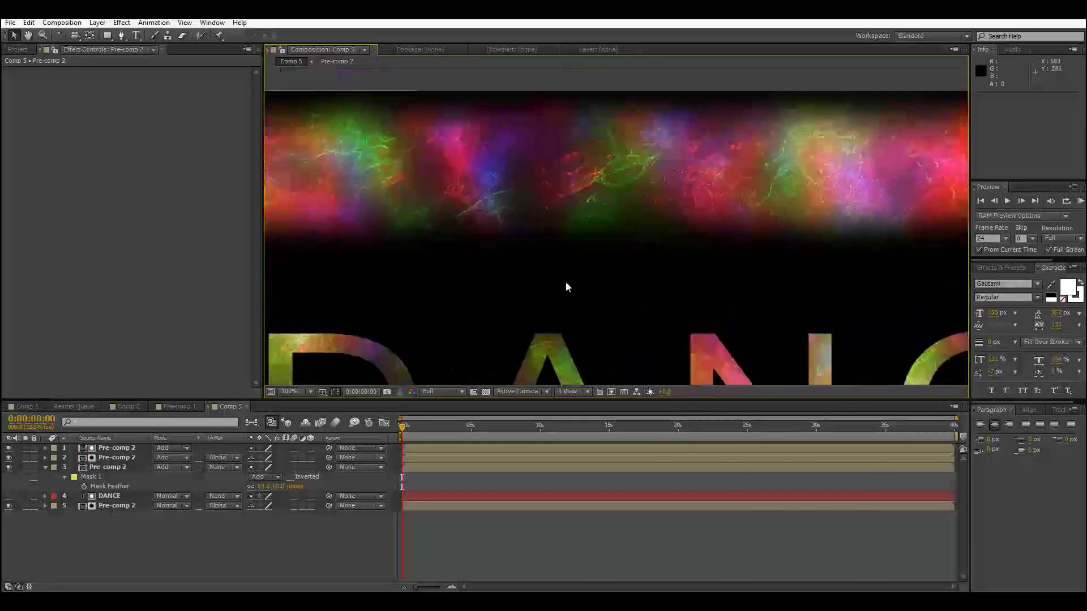
scroll(566, 283, "up", 1)
left_click_drag(573, 304, 650, 380)
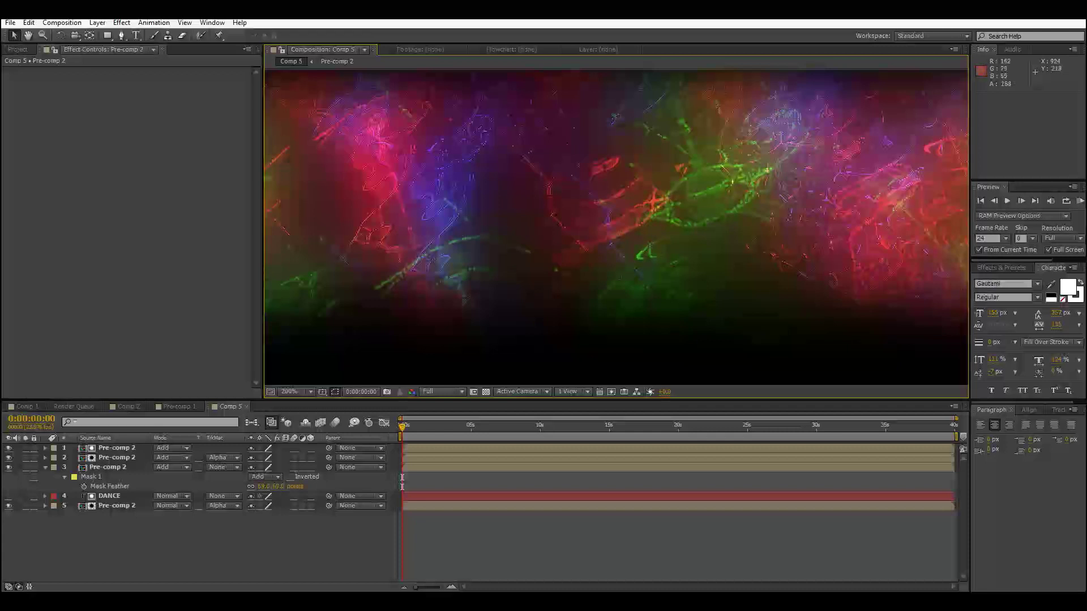
Show the effects list with the Glow effect and examine the glowing veins inside the letters D and A
left_click(1001, 268)
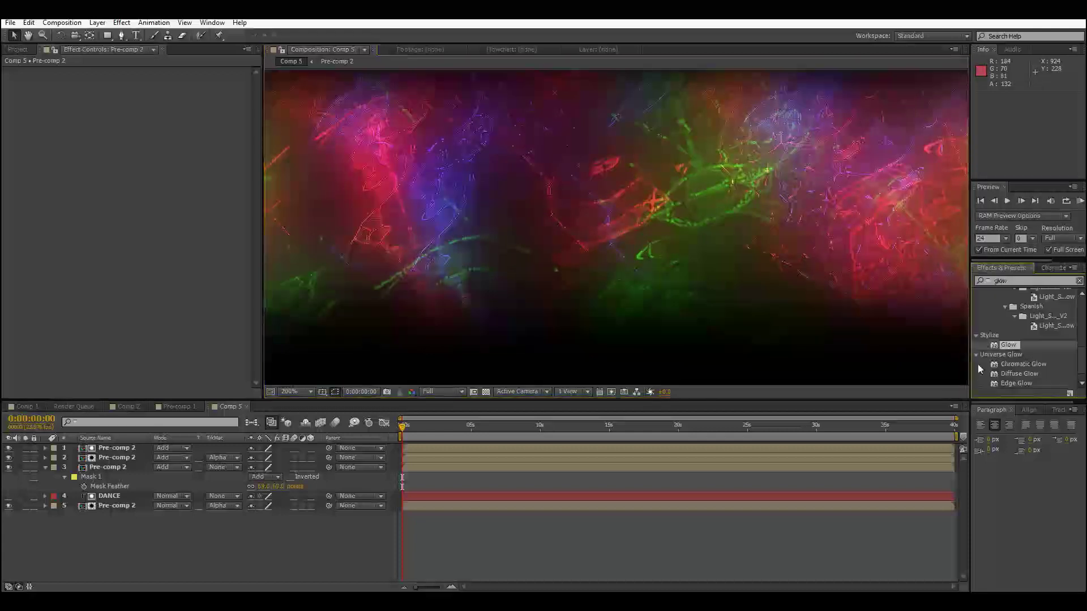
scroll(631, 273, "down", 1)
scroll(630, 271, "down", 1)
left_click_drag(630, 270, 539, 118)
scroll(586, 219, "up", 2)
left_click_drag(586, 219, 891, 432)
left_click_drag(453, 313, 633, 241)
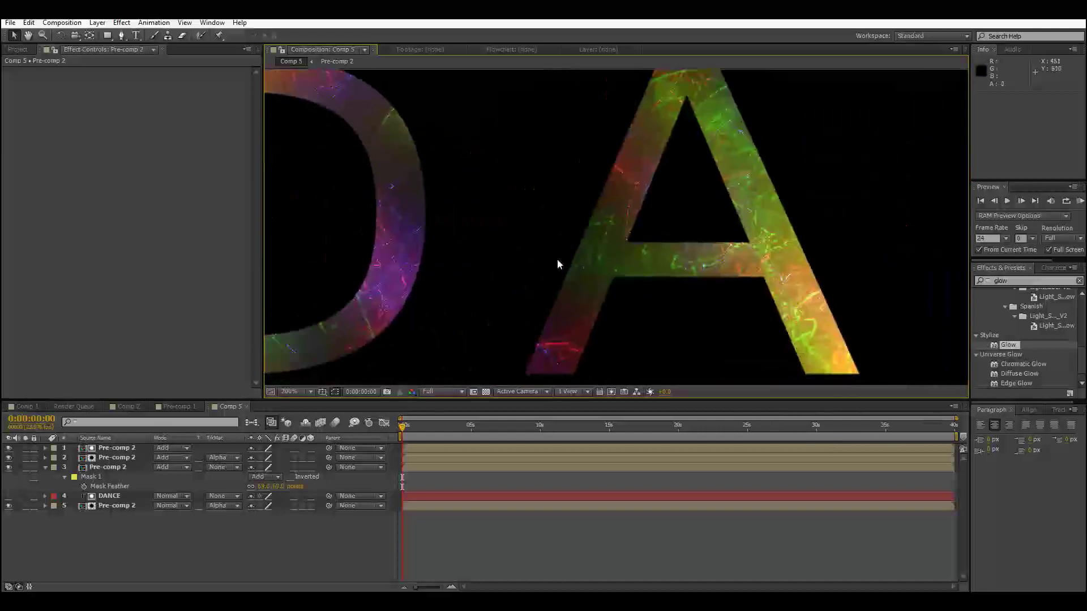